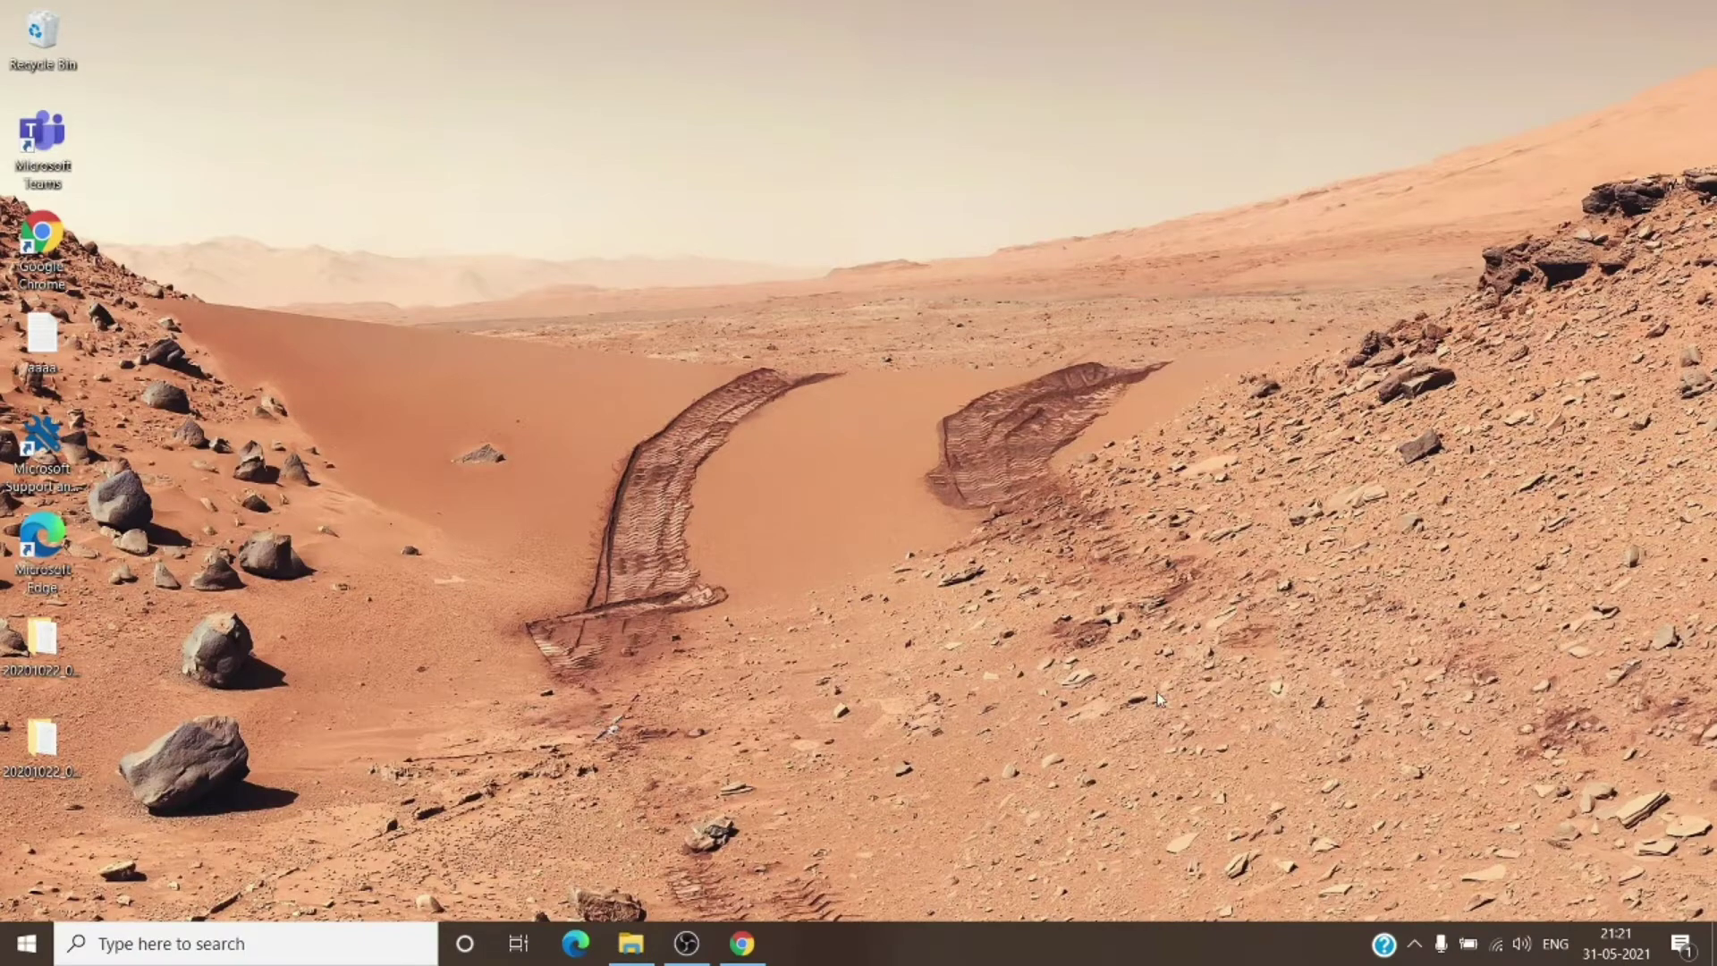
Bring the Office home page back up and open a new blank tab beside it
click(742, 940)
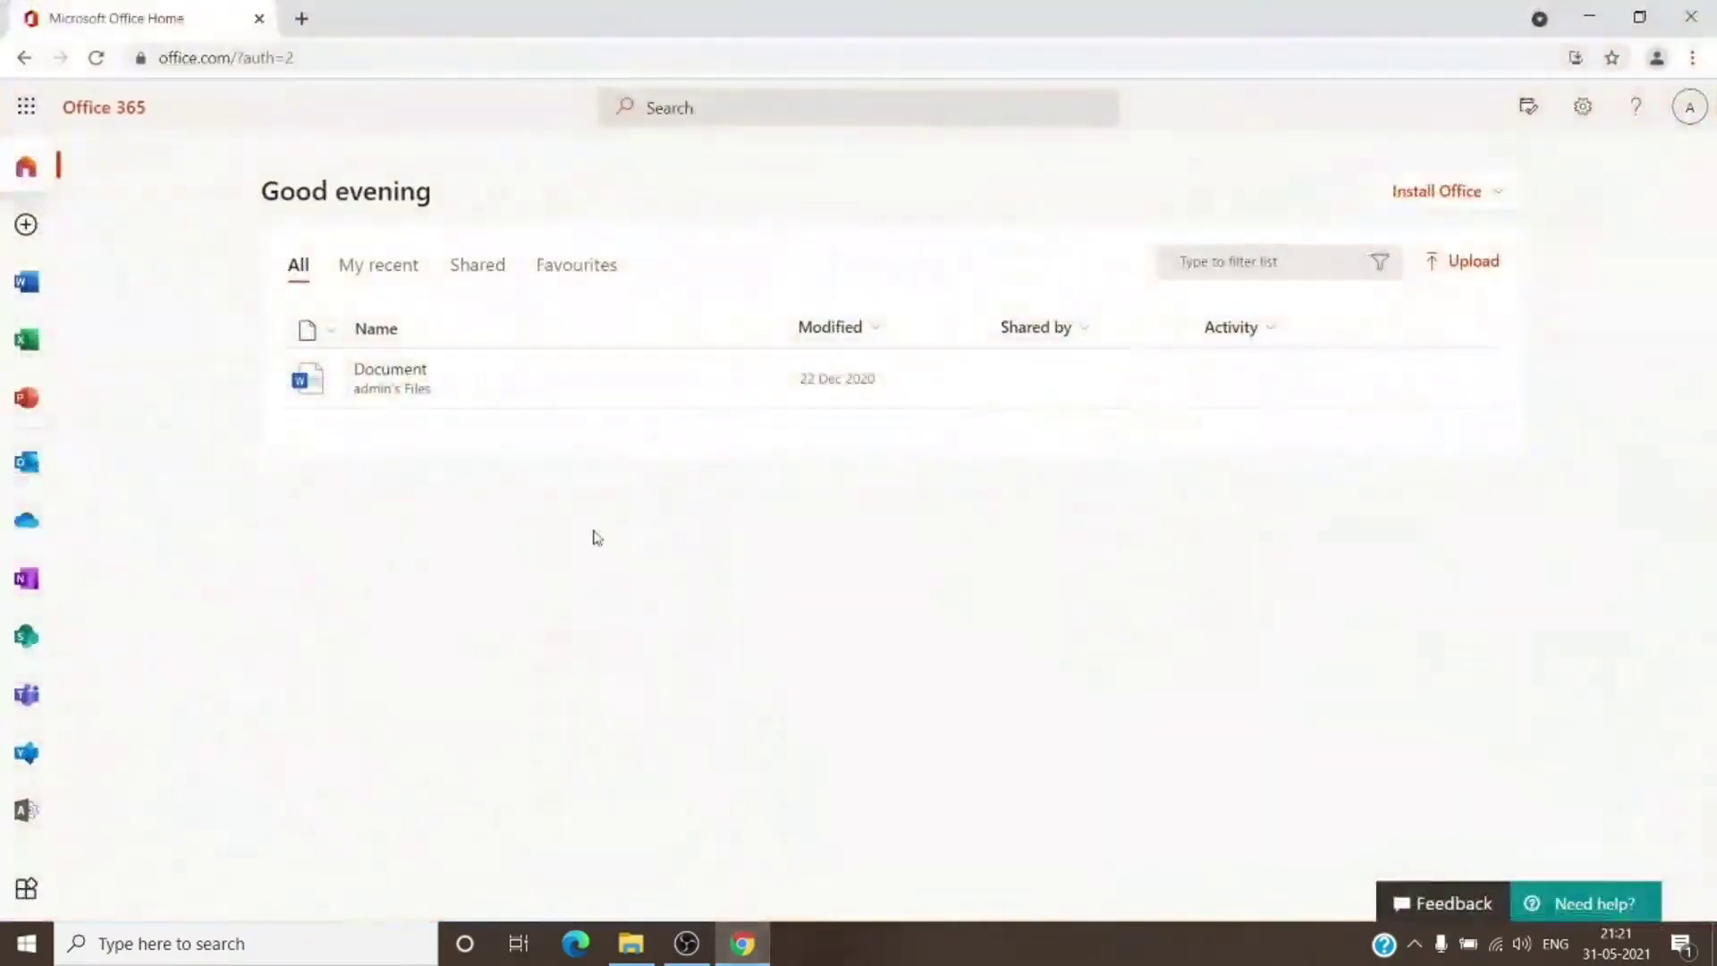
drag(242, 67, 161, 61)
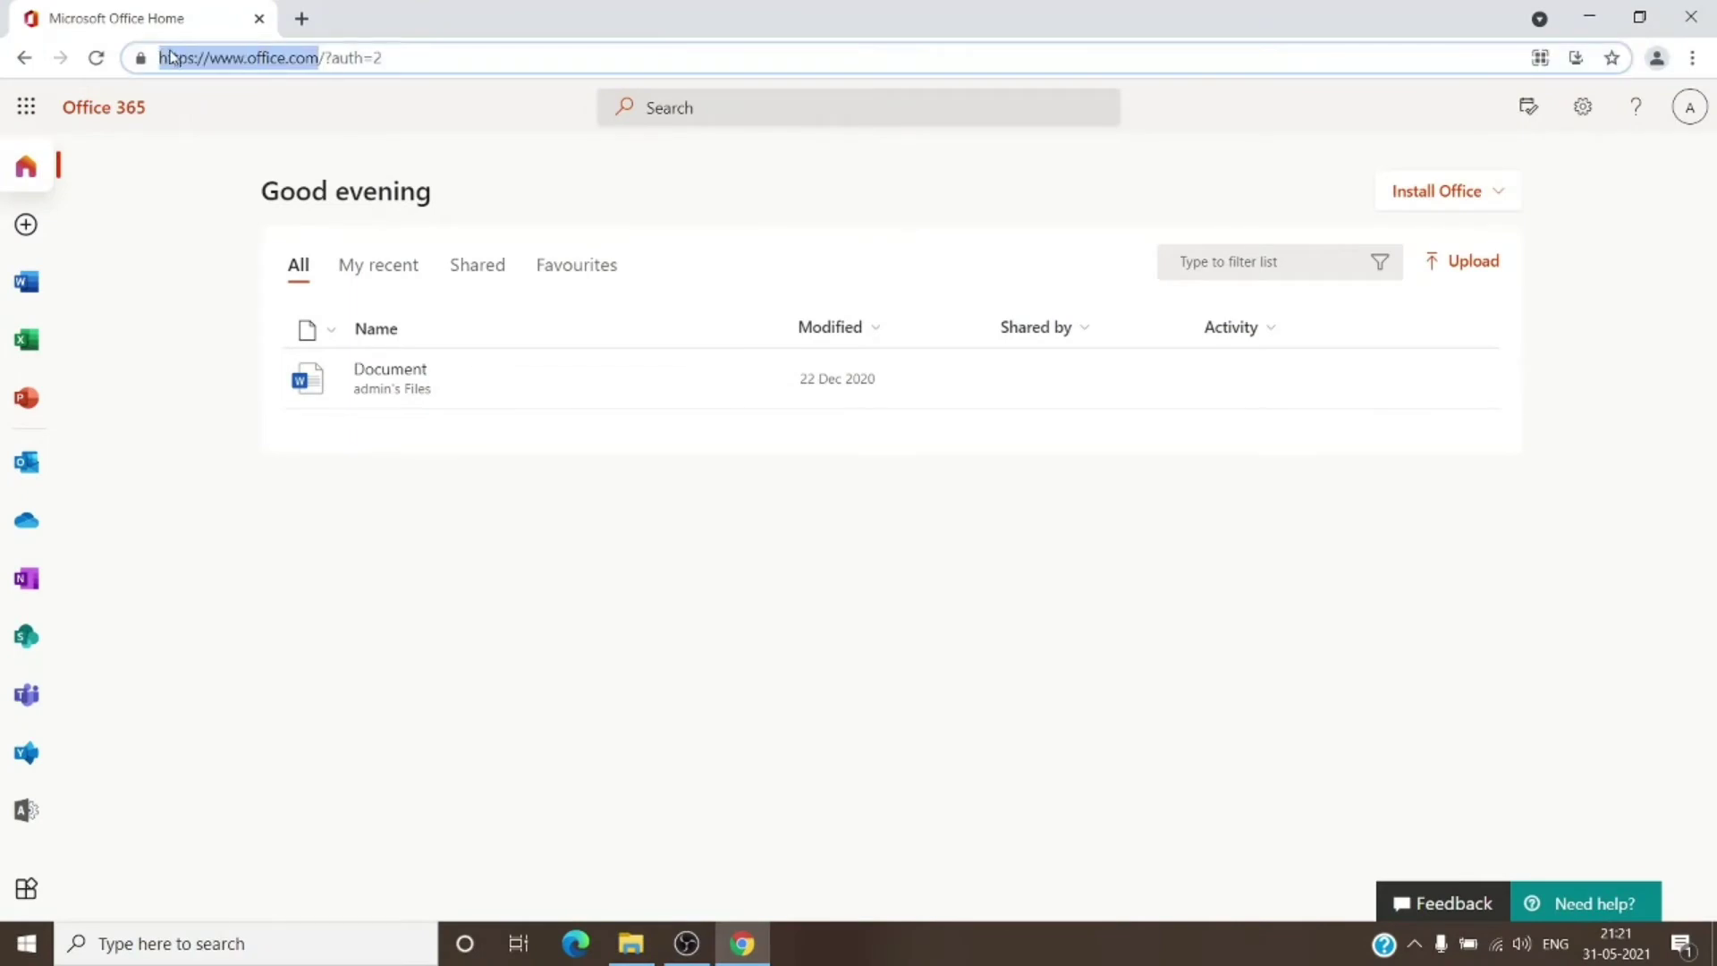
click(172, 15)
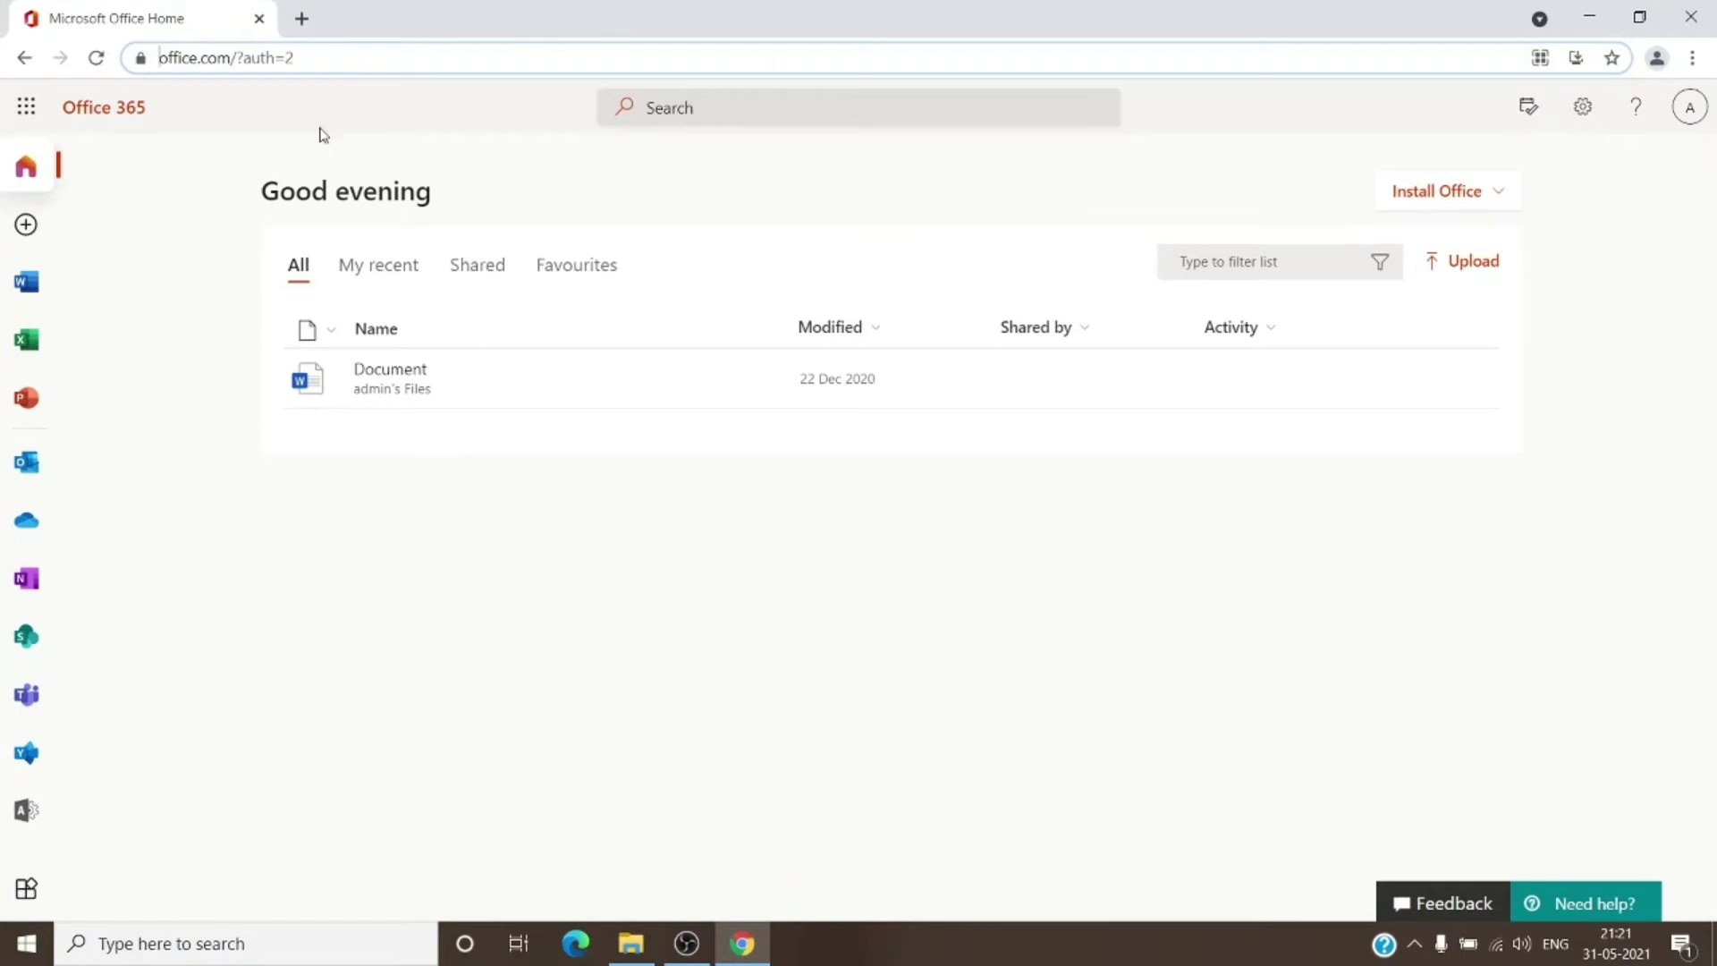
click(302, 20)
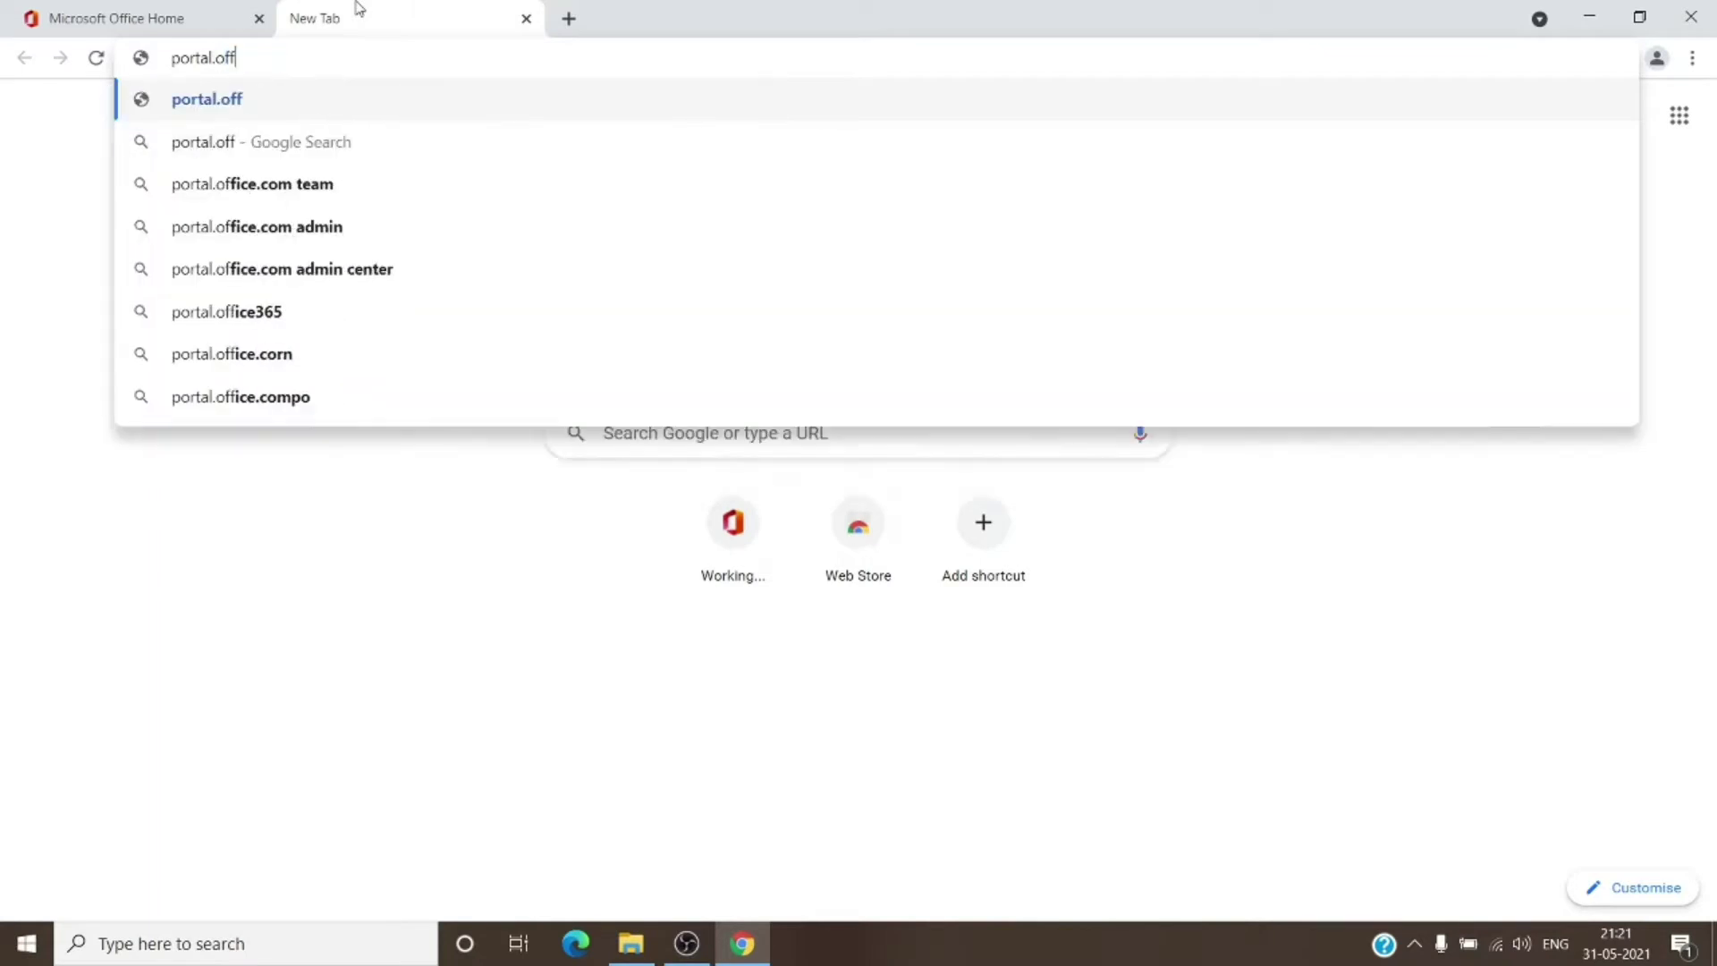
Enter portal.office.com in the new tab's address bar
text(.com/?auth=2)
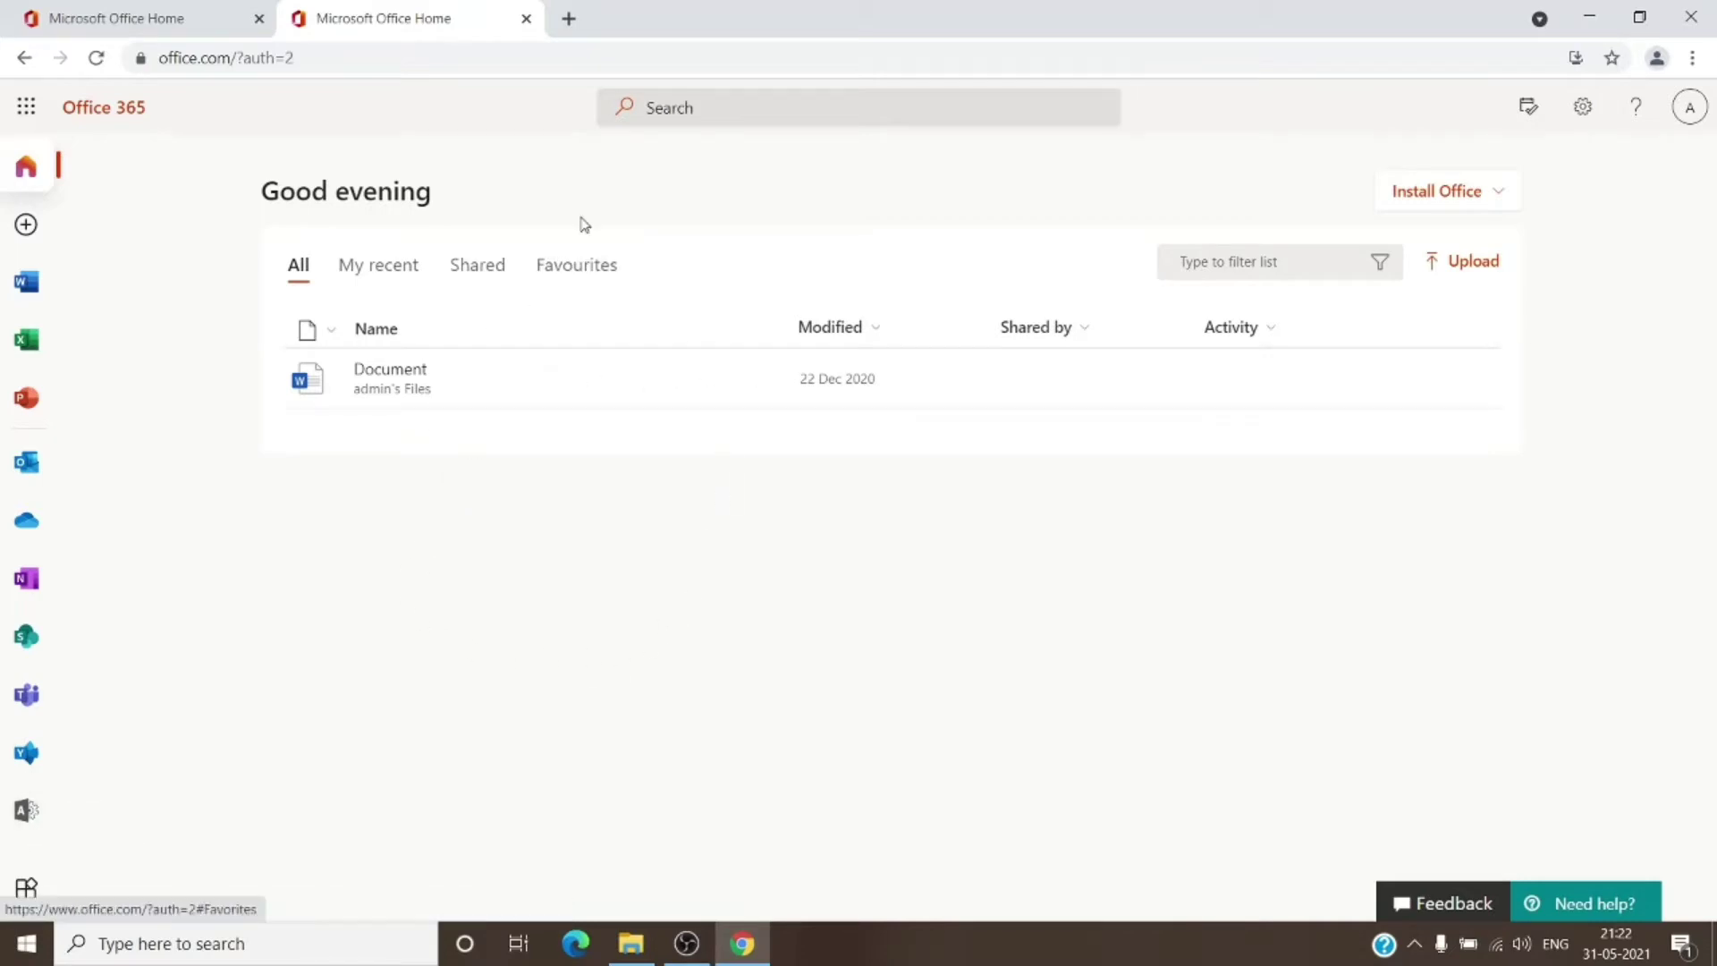
Open a third tab and enter admin.microsoft.com, correcting the typos
click(568, 19)
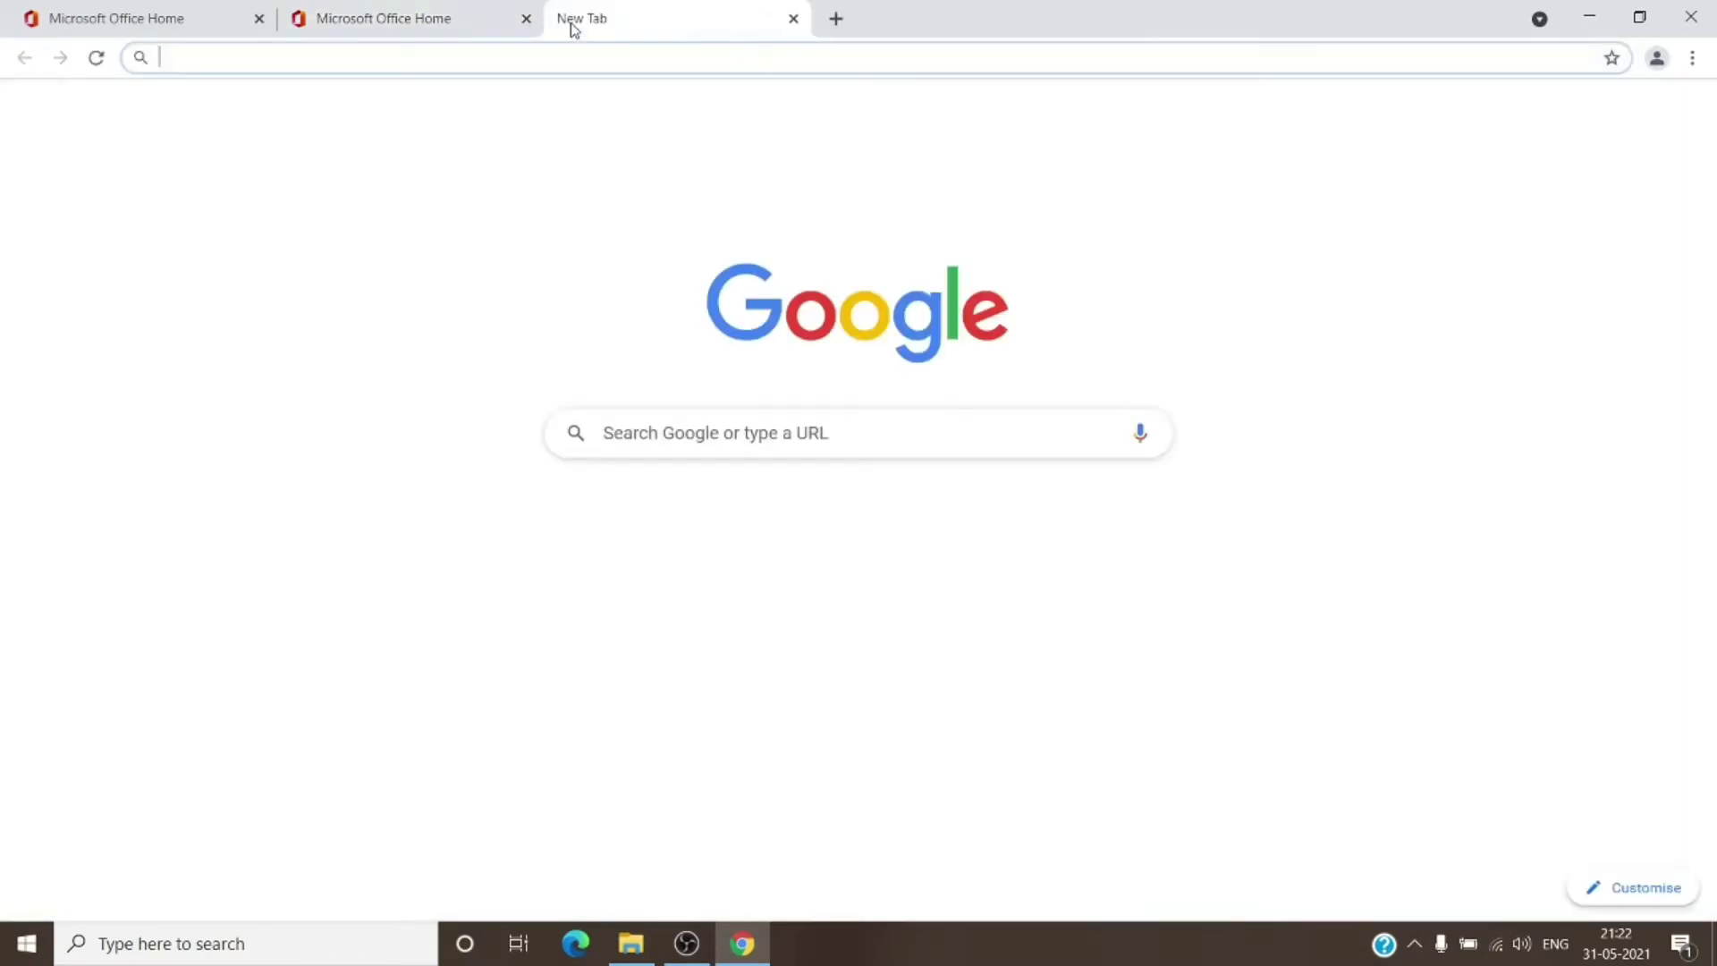
text(admin.)
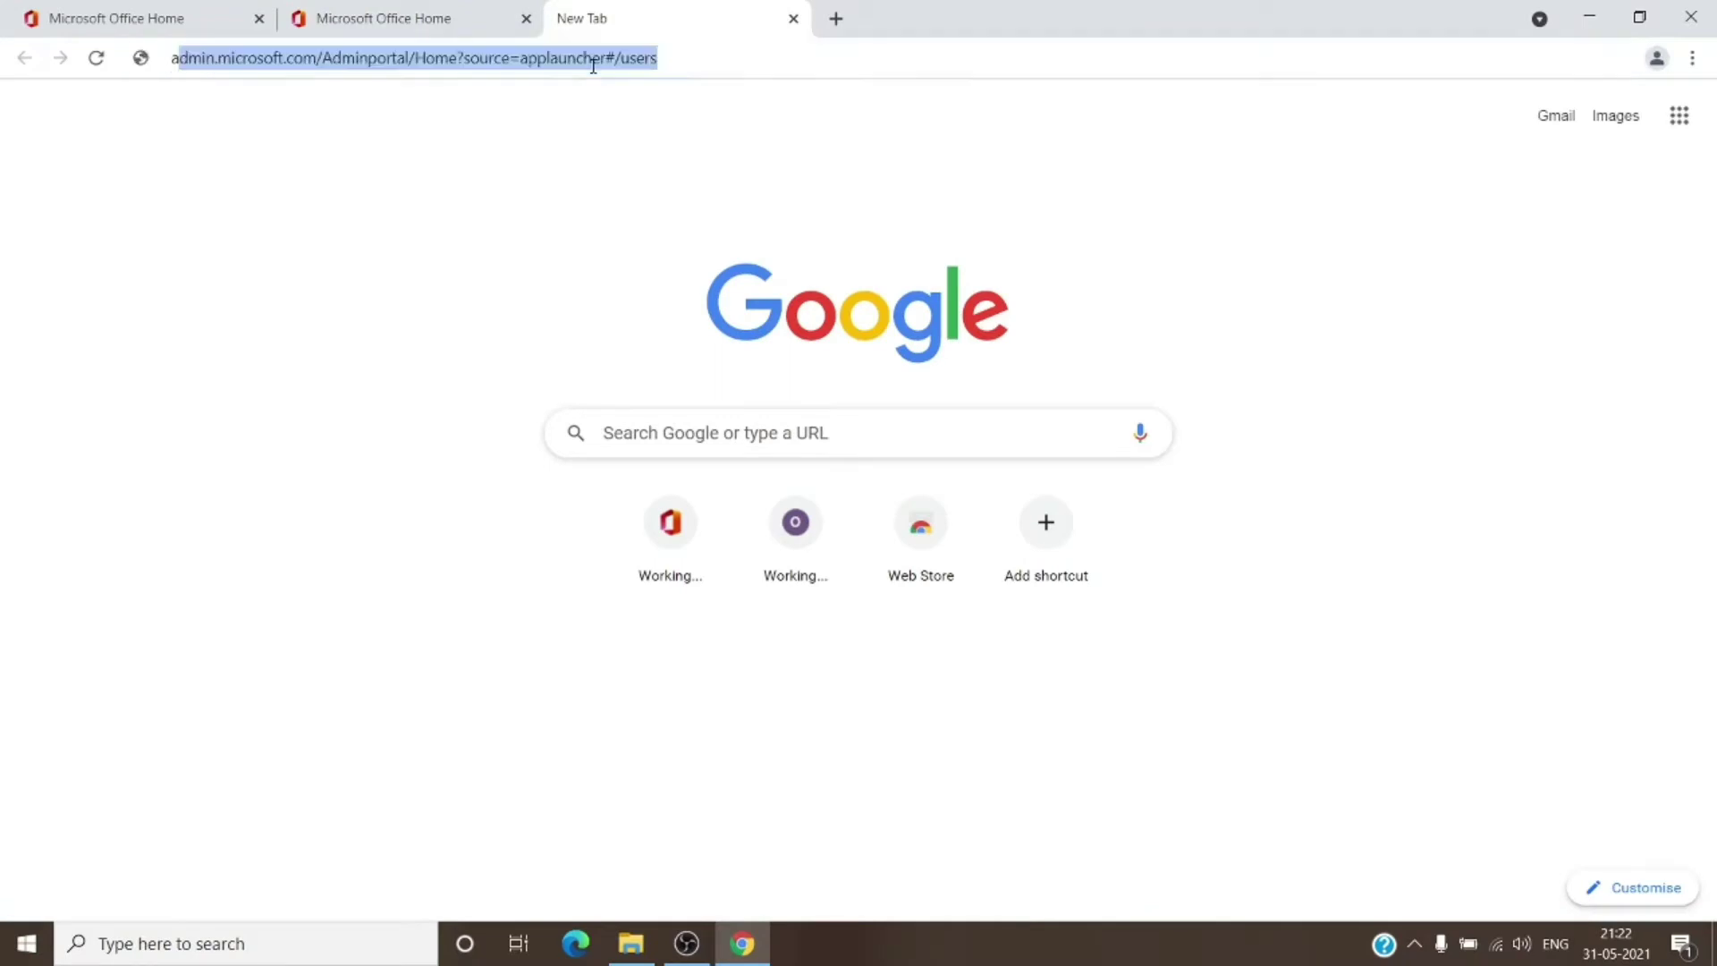
text(microsodr)
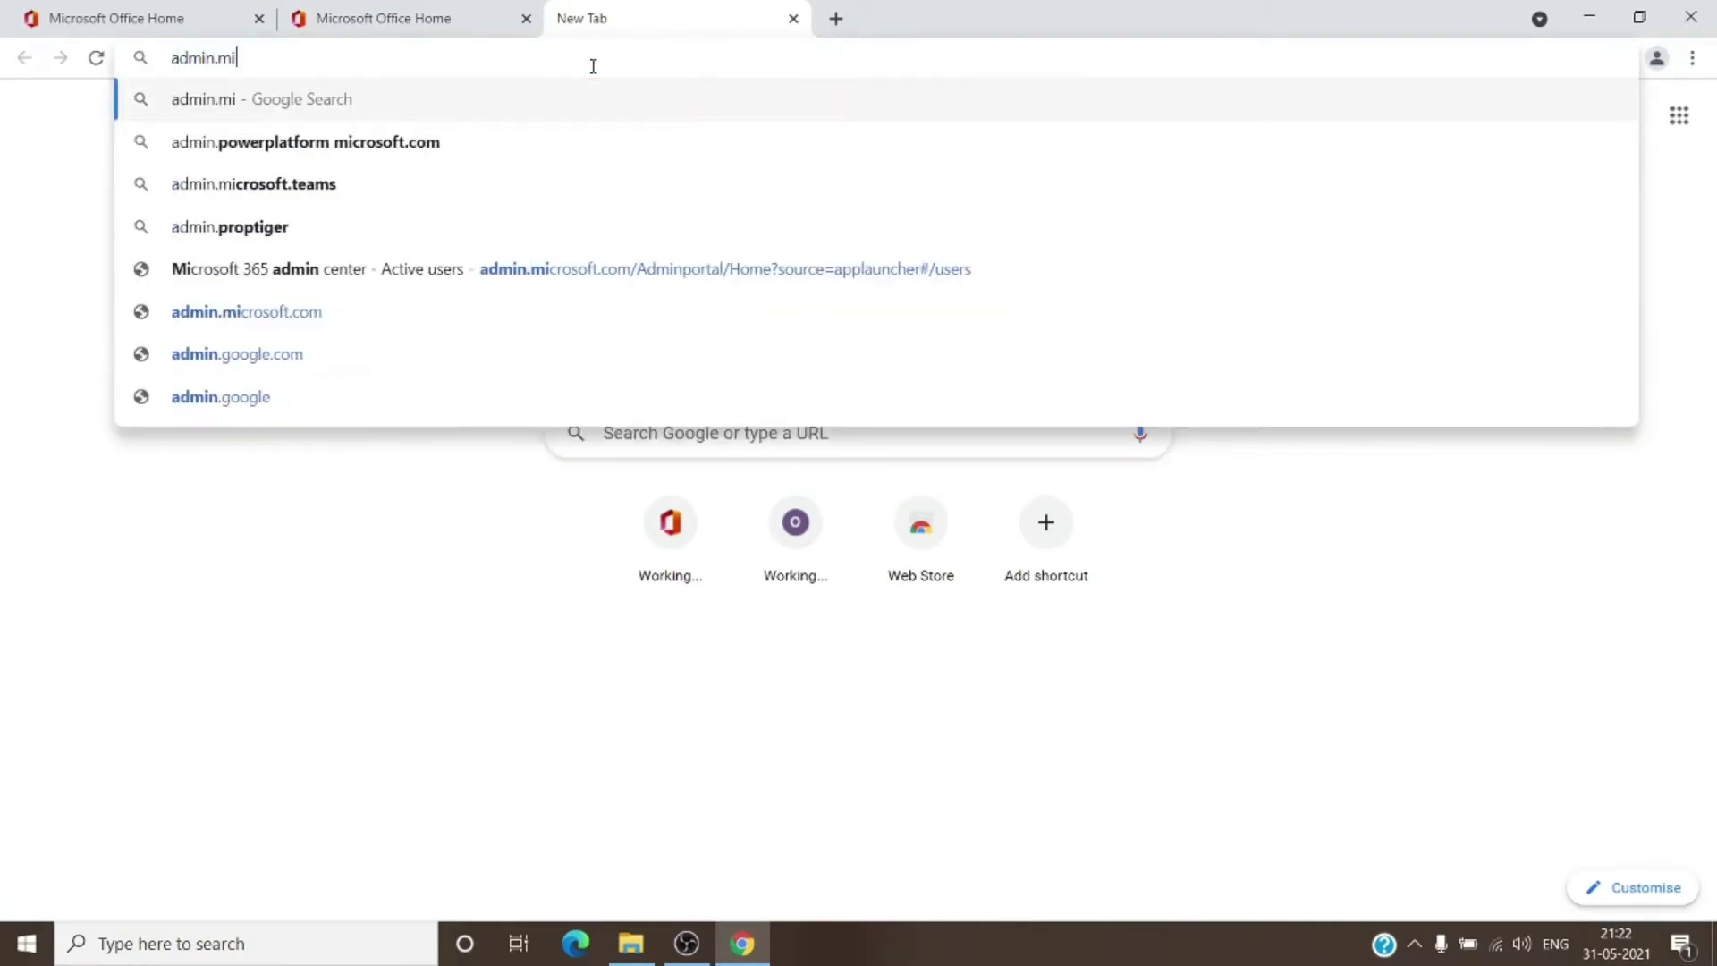
key(BackSpace)
key(BackSpace)
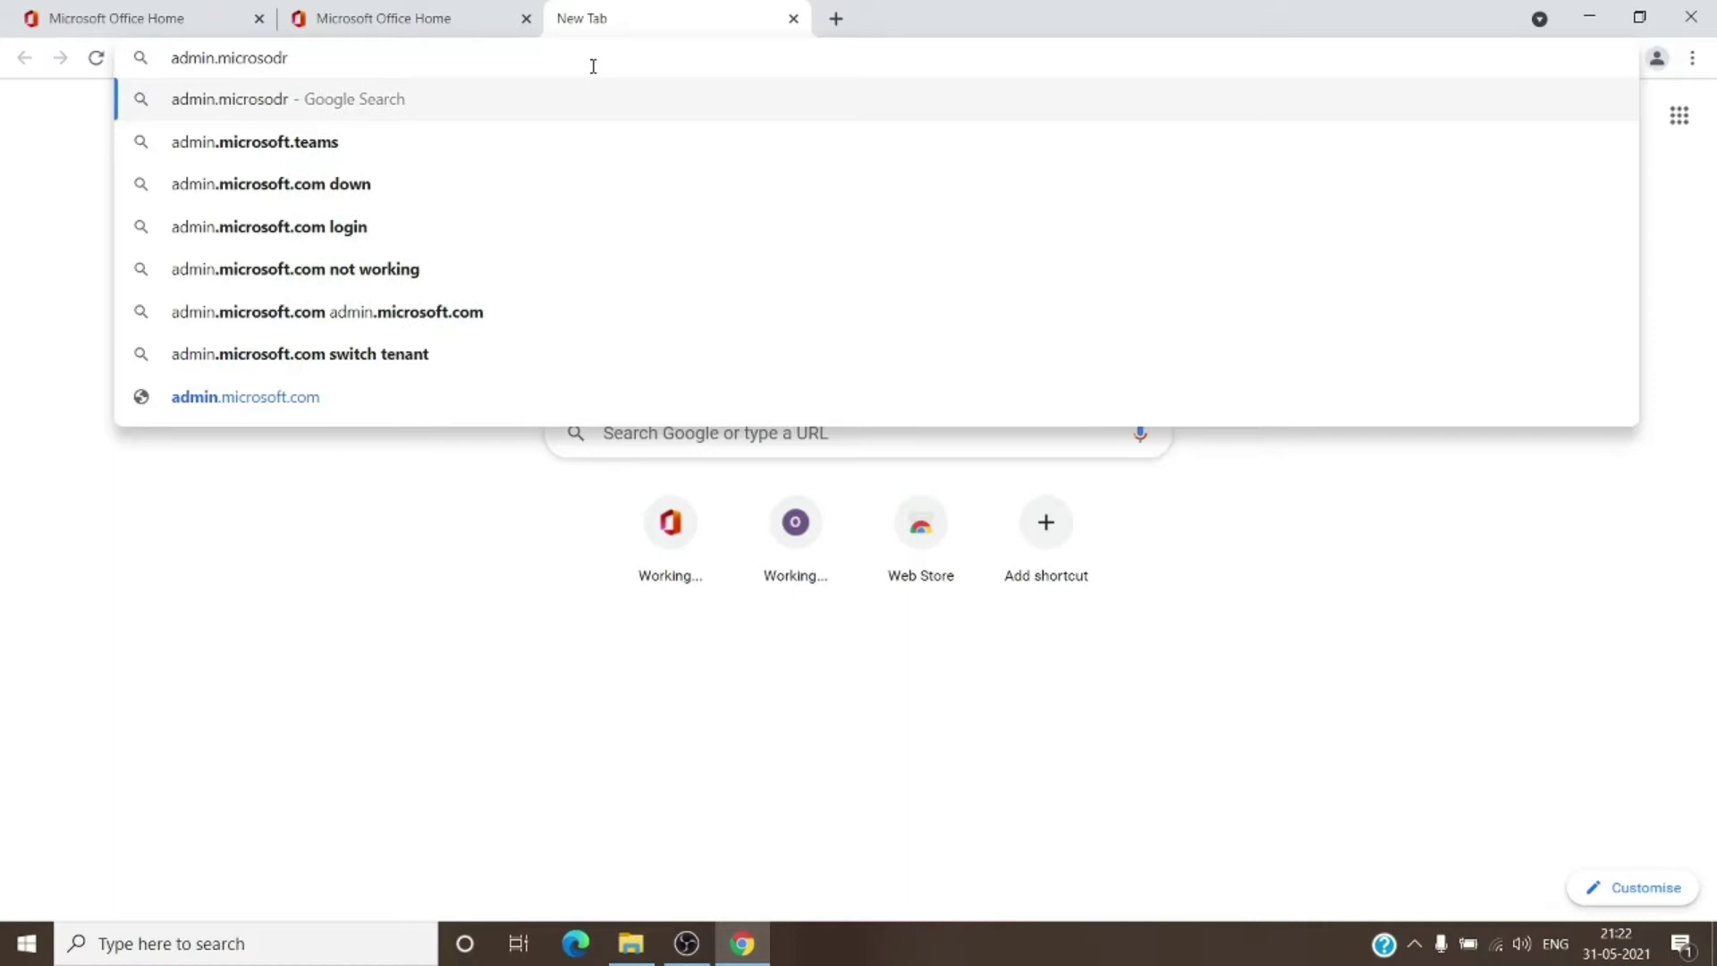
text(ftc)
key(BackSpace)
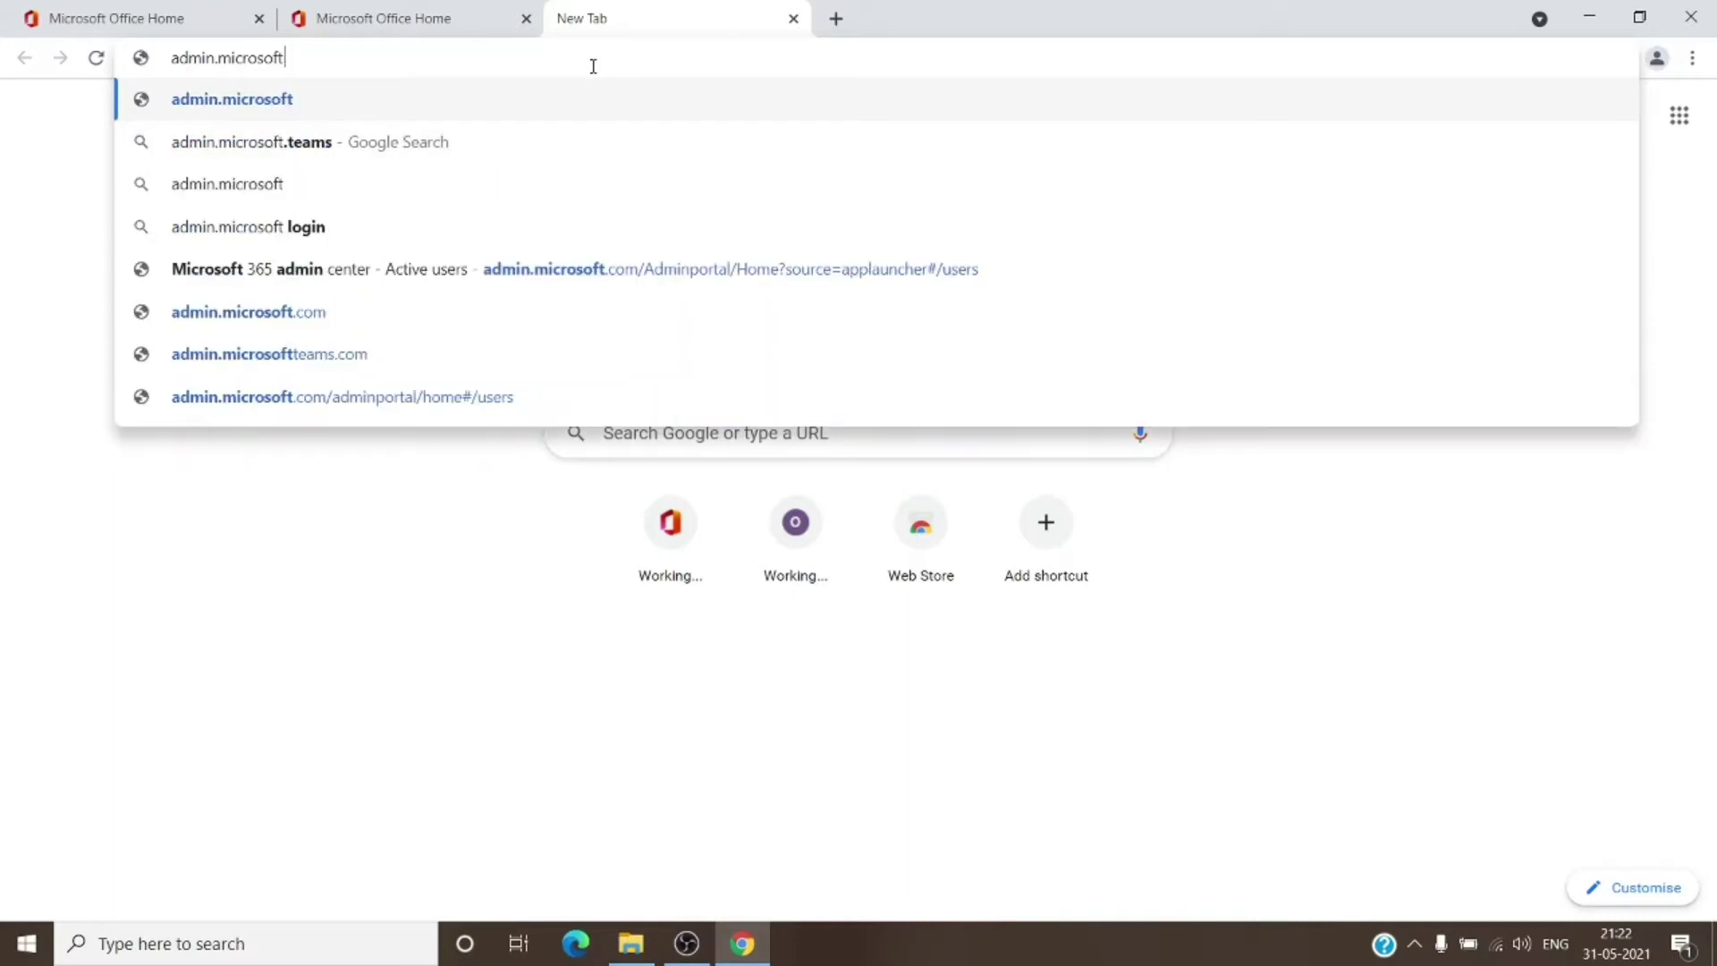
text(.com/#/homepage)
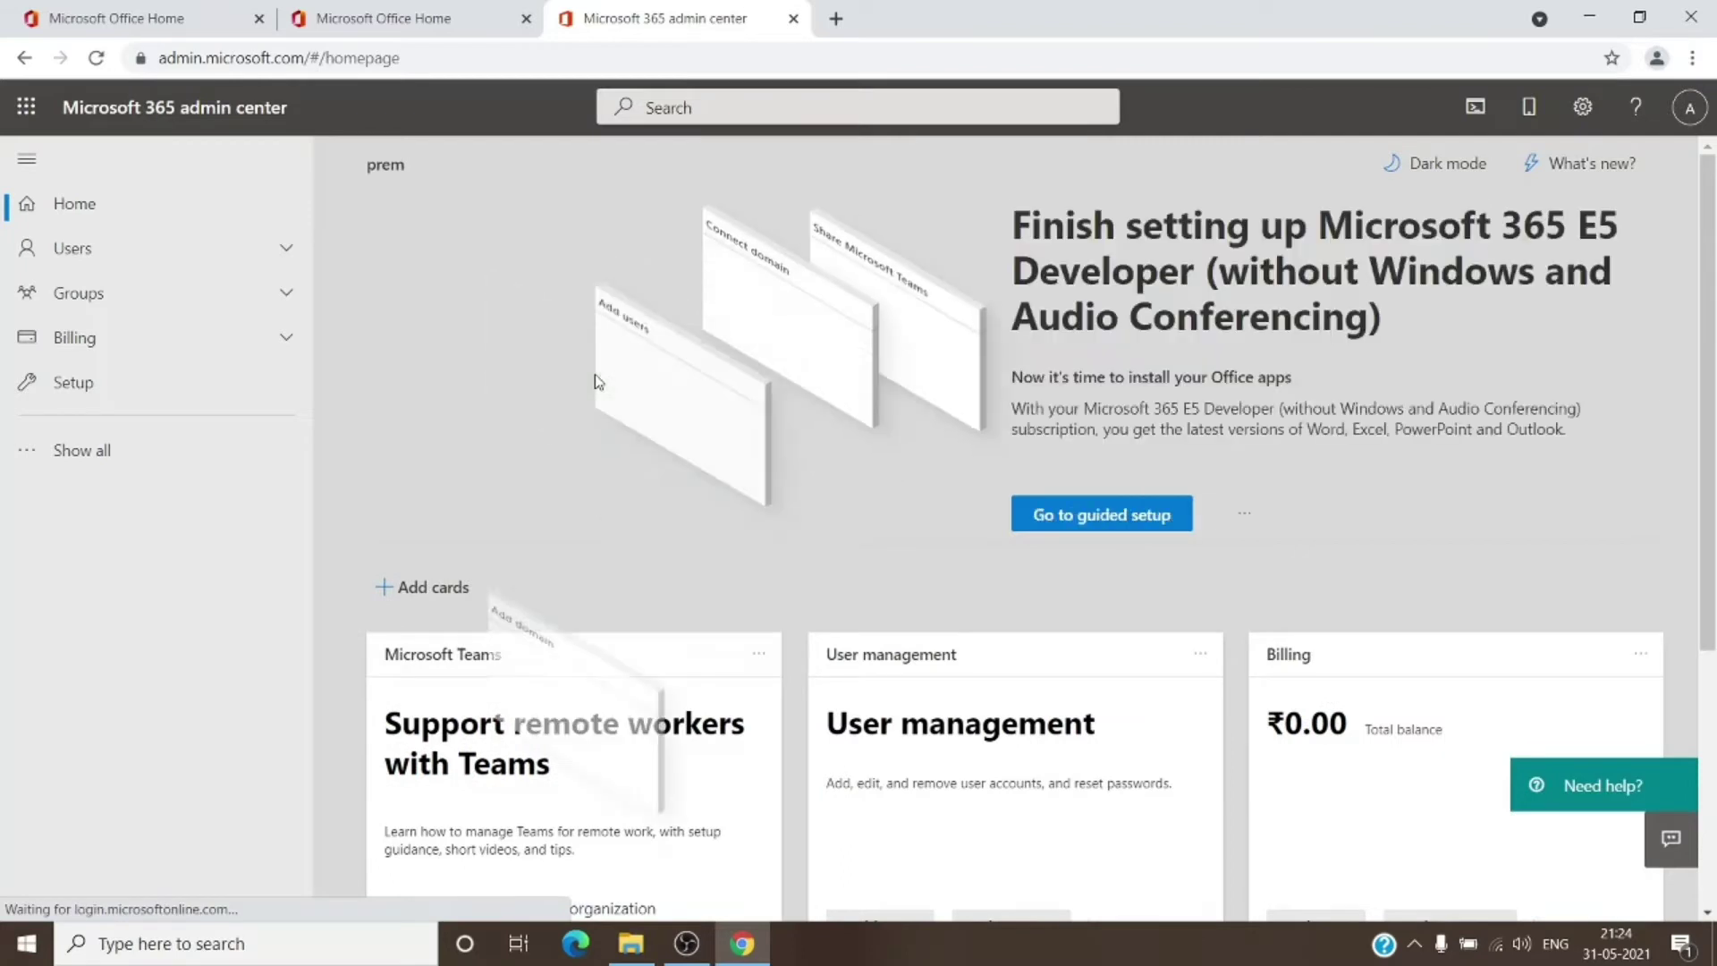
Expand the left navigation with Show all, scroll to Admin centers, and select the page address
click(135, 477)
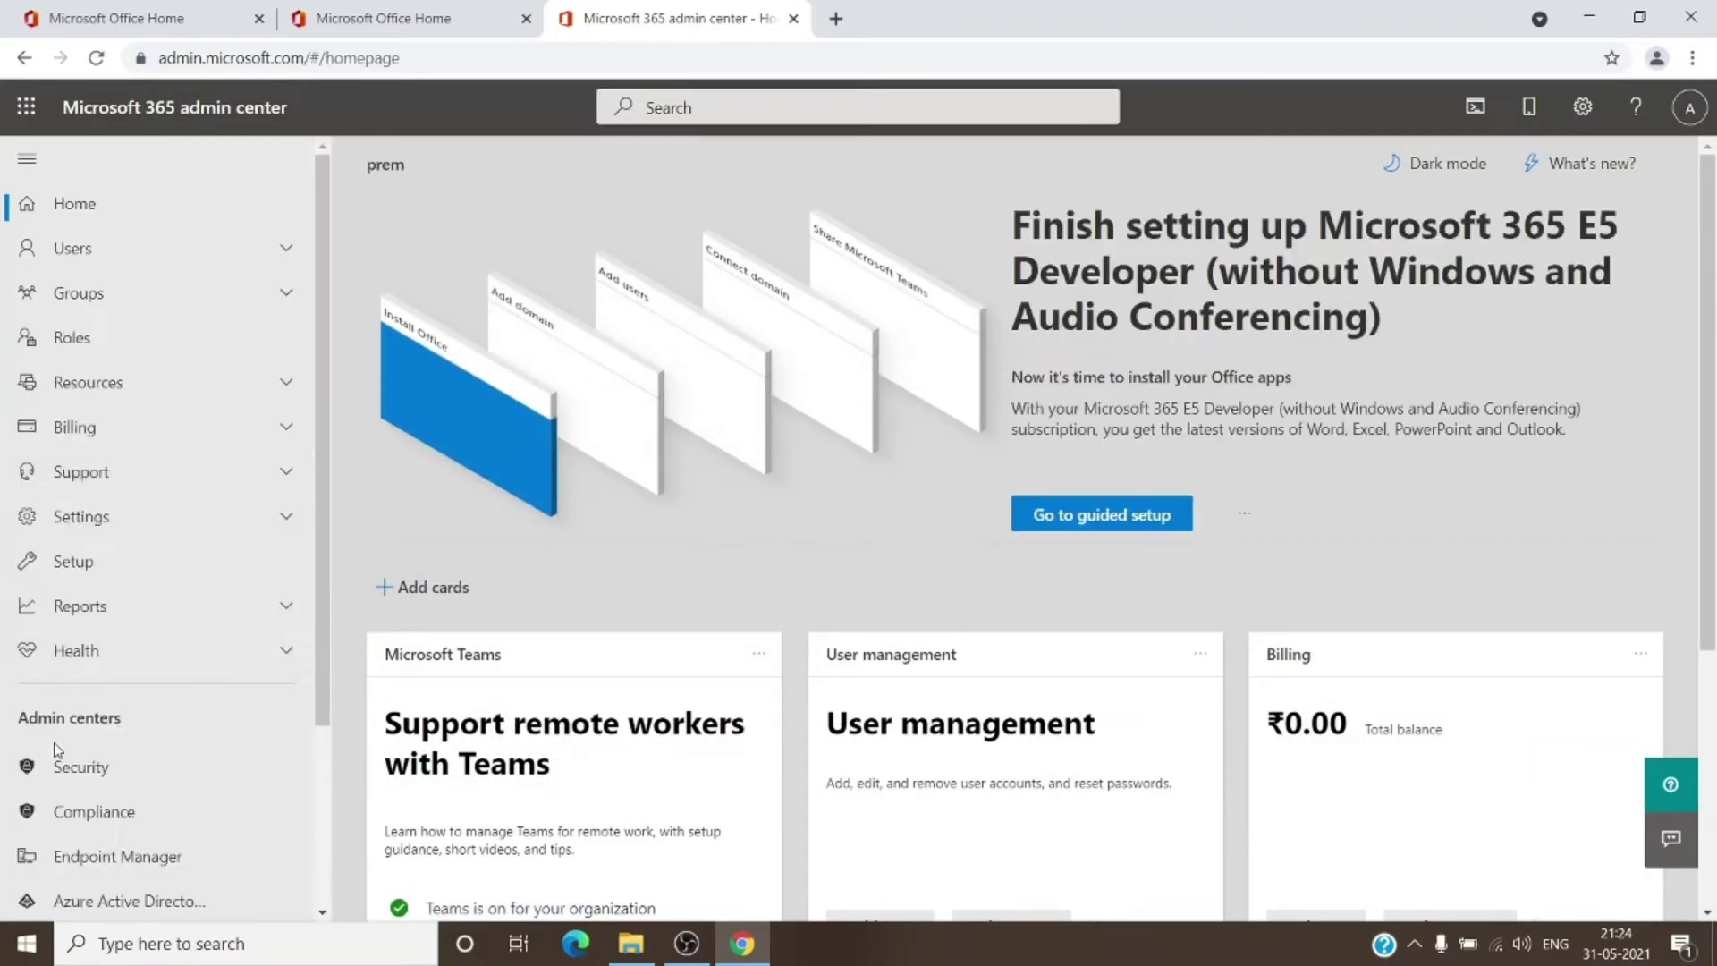
scroll(98, 742, down, 3)
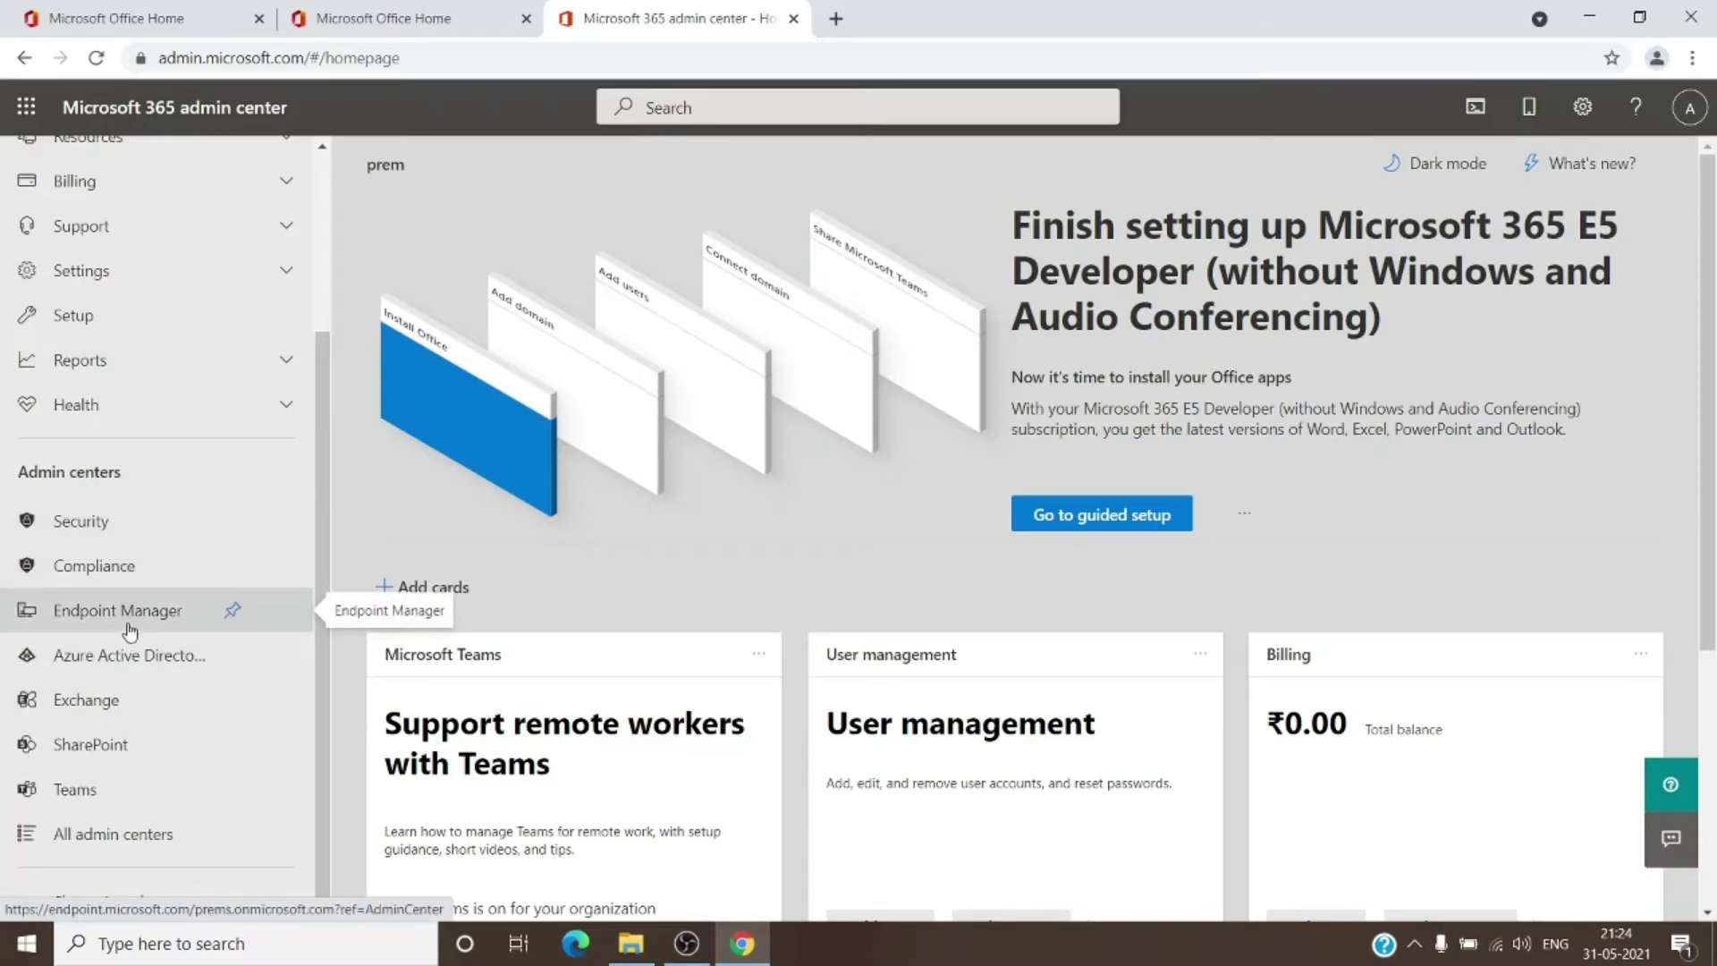
drag(298, 63, 154, 61)
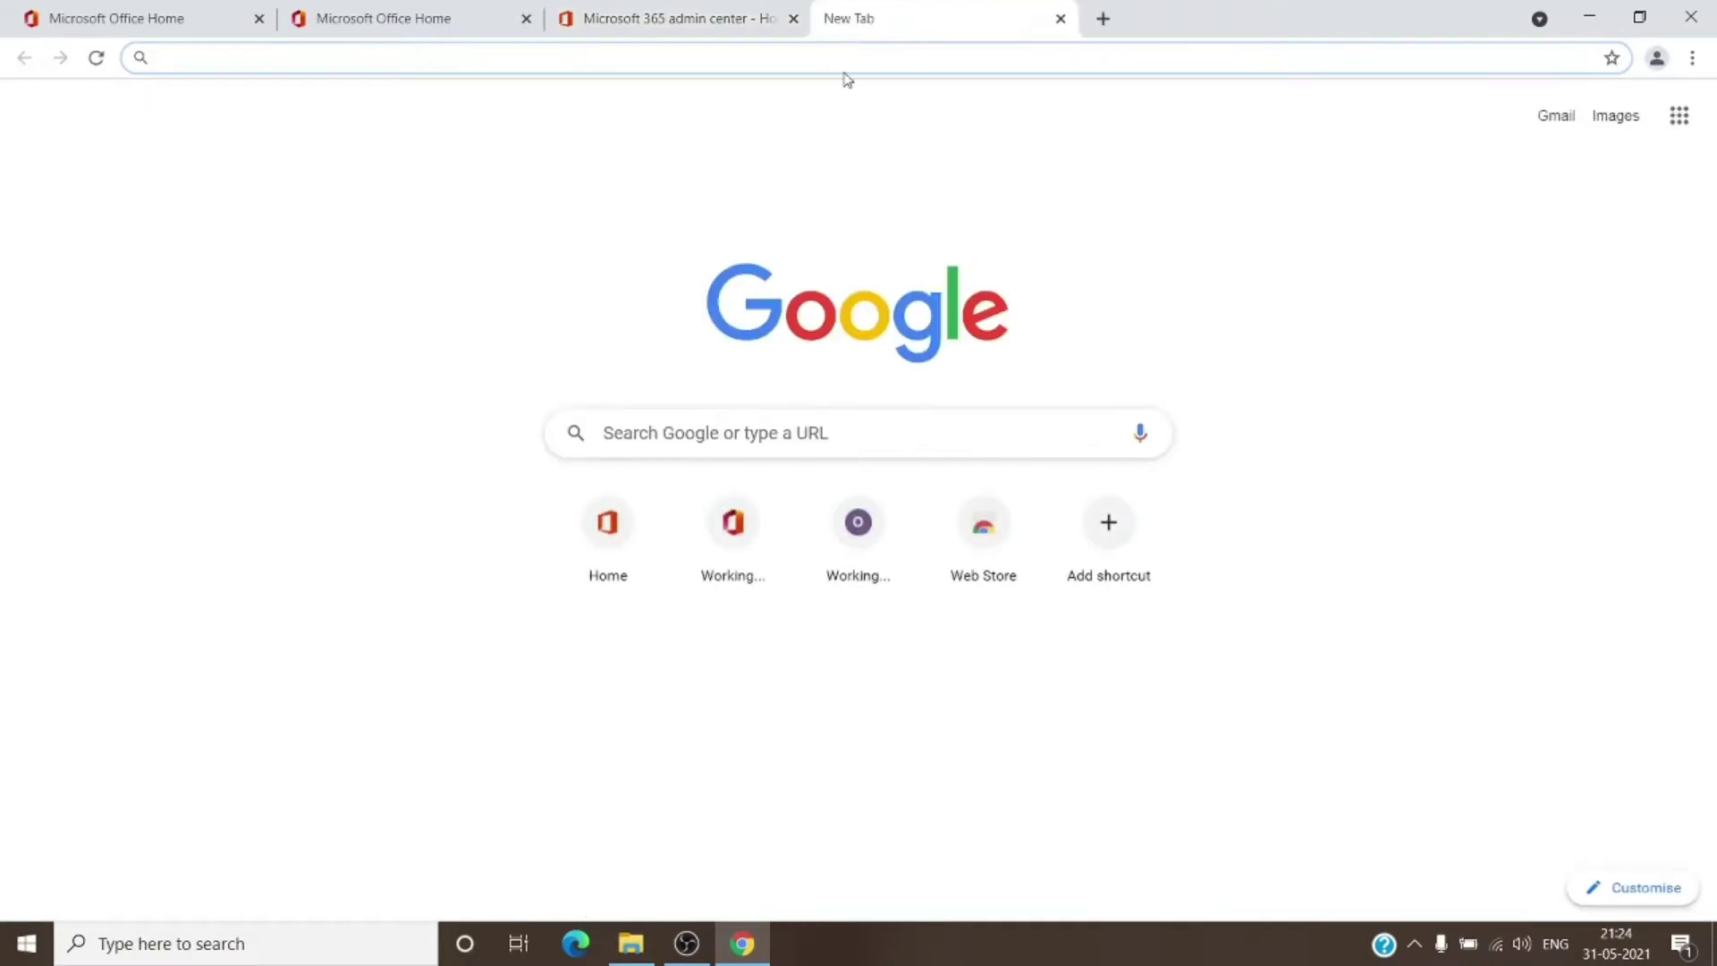
Load admin.teams.microsoft.com by accepting the autocomplete for 'a'
text(a)
key(Return)
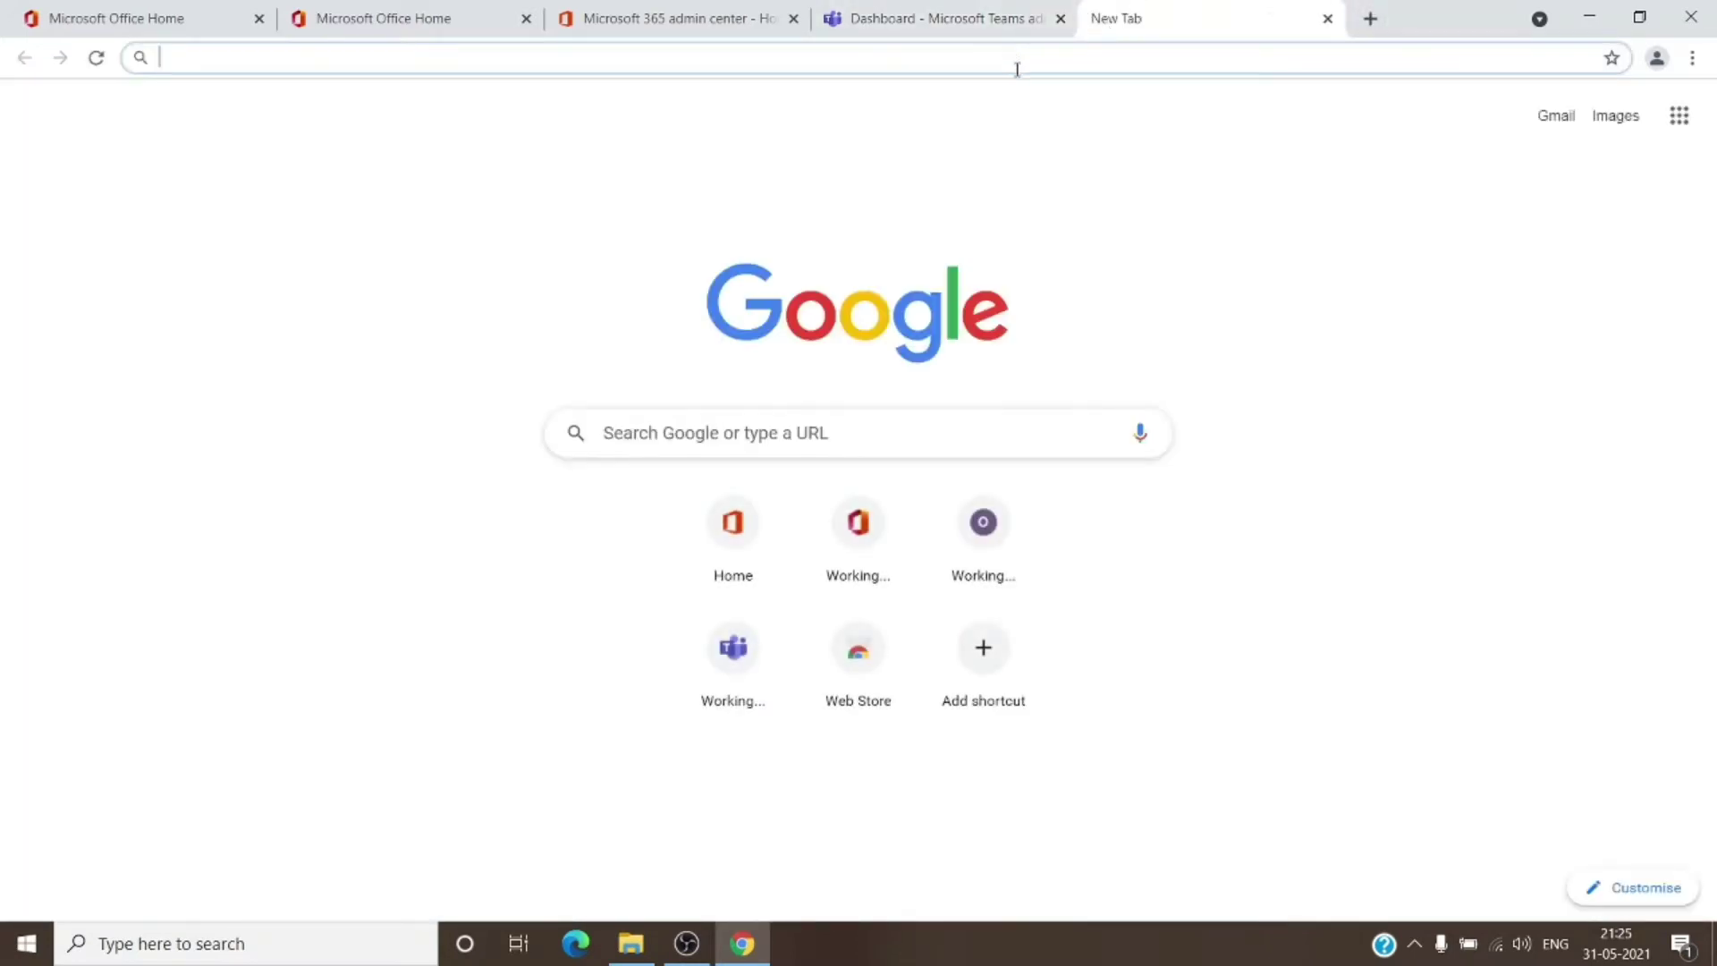
Change the Outlook inbox address to outlook.office.com/ecp by replacing 'mail/inbox' with 'ecp'
text(o)
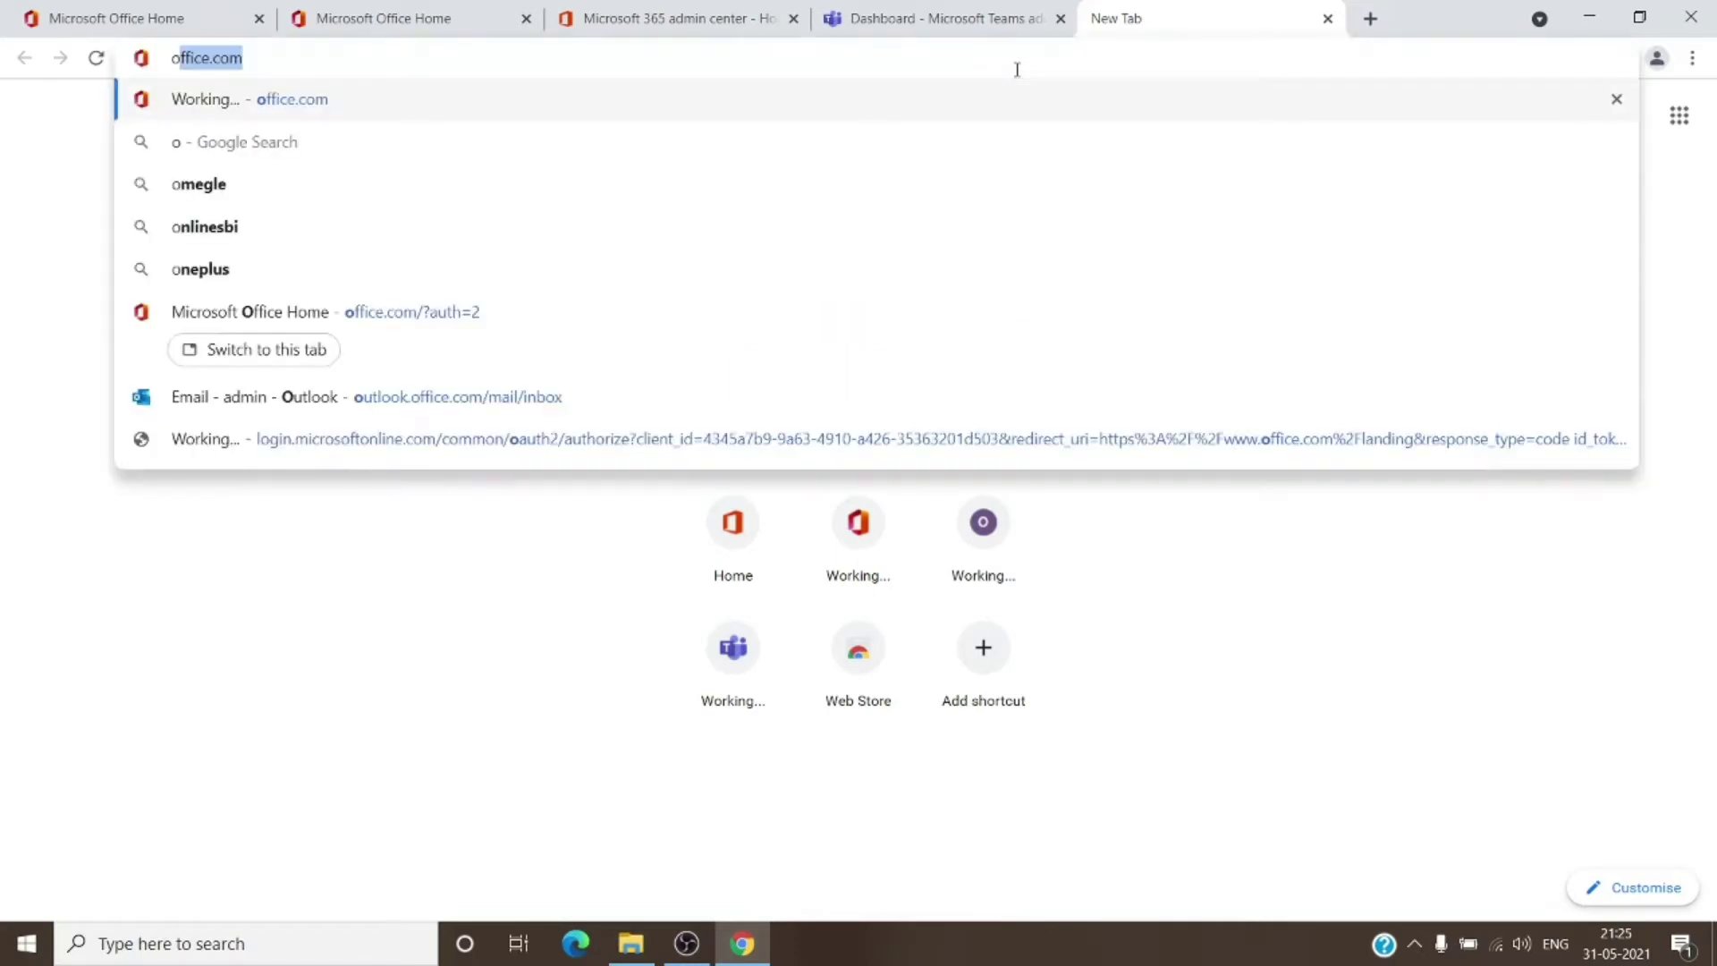
text(utlook.)
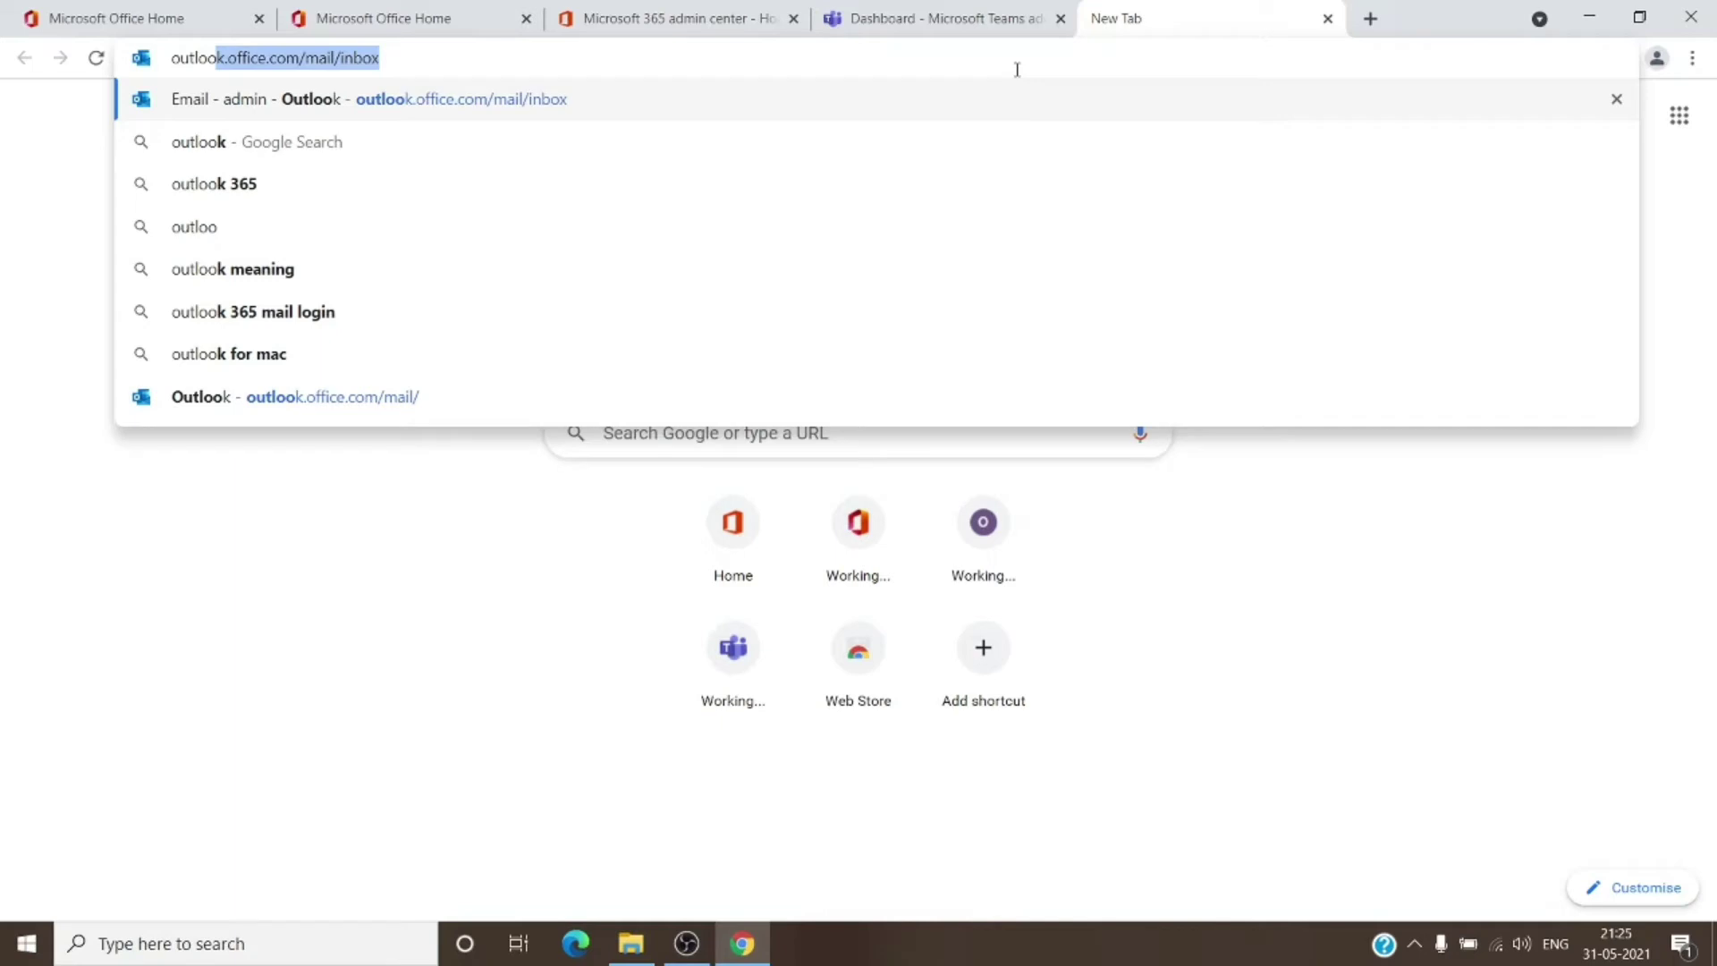
click(424, 61)
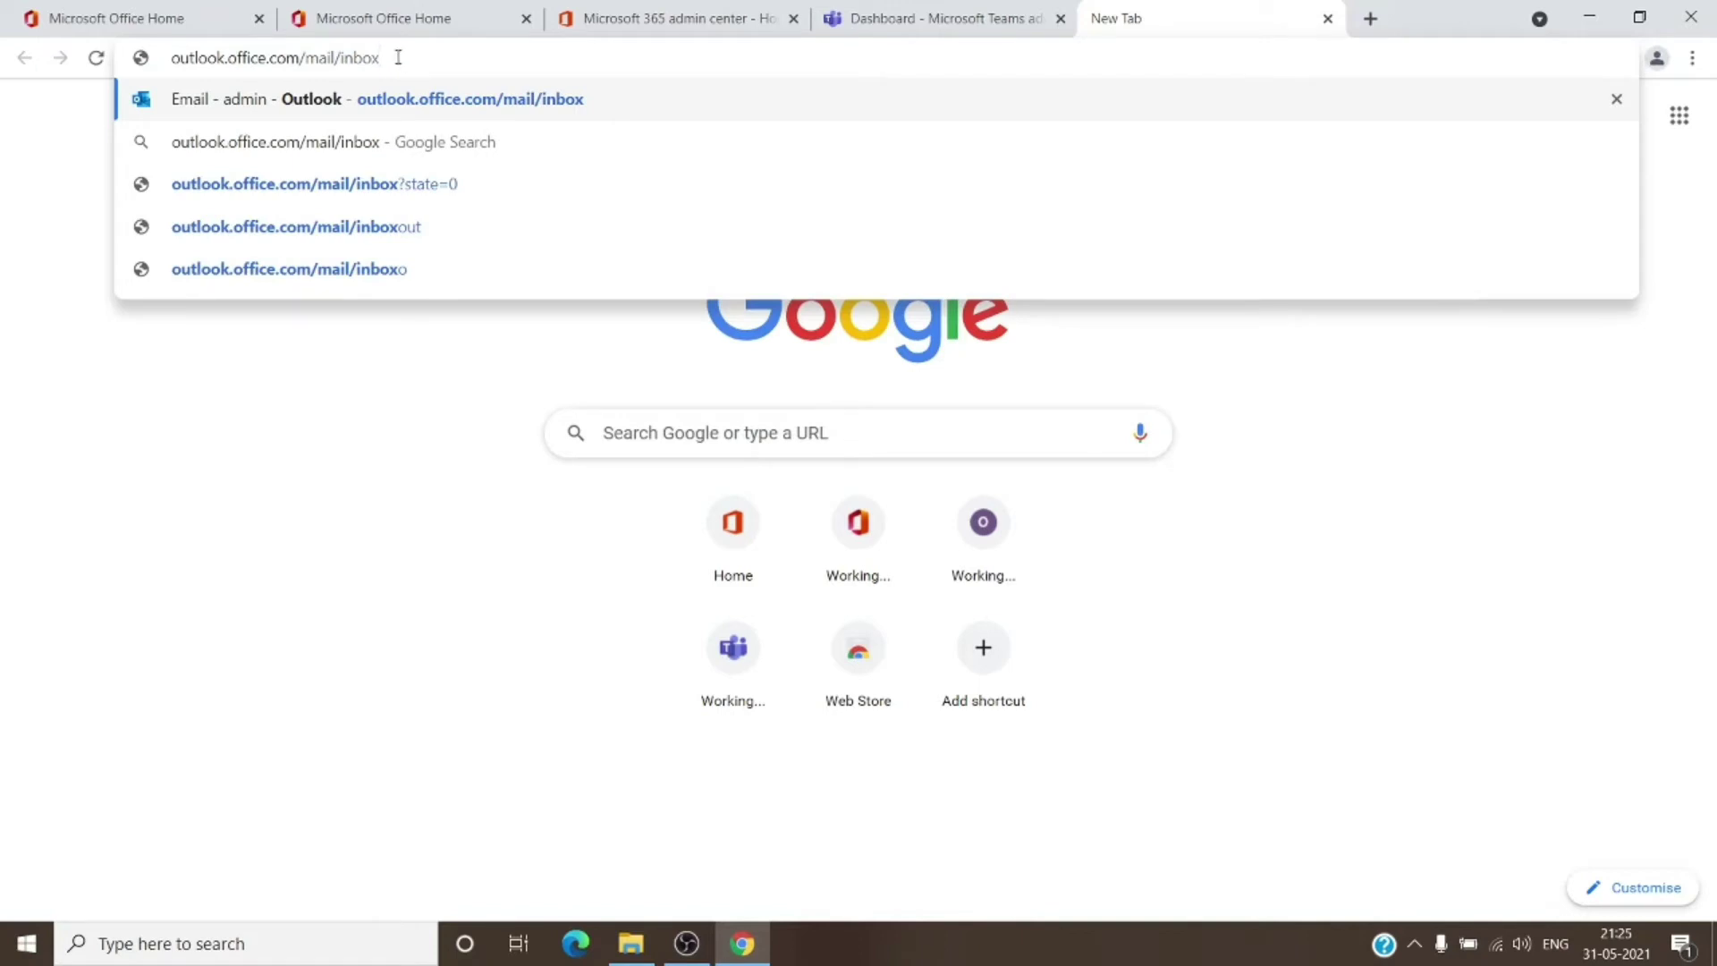
drag(382, 57, 310, 58)
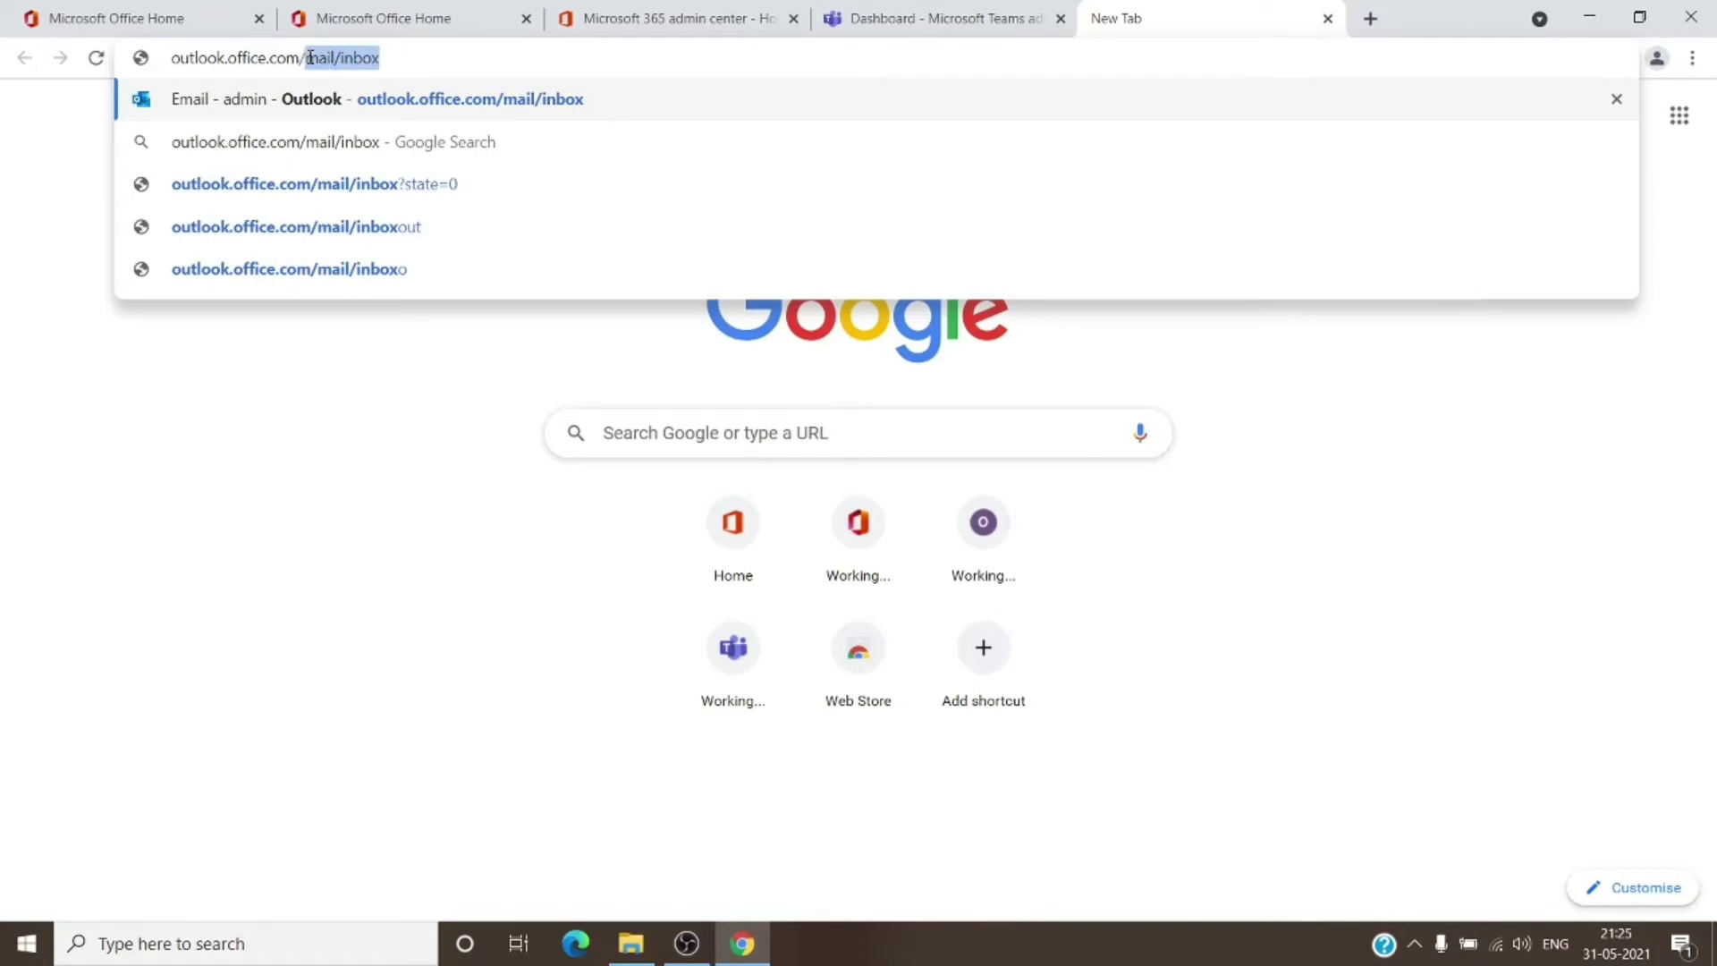
text(ecp)
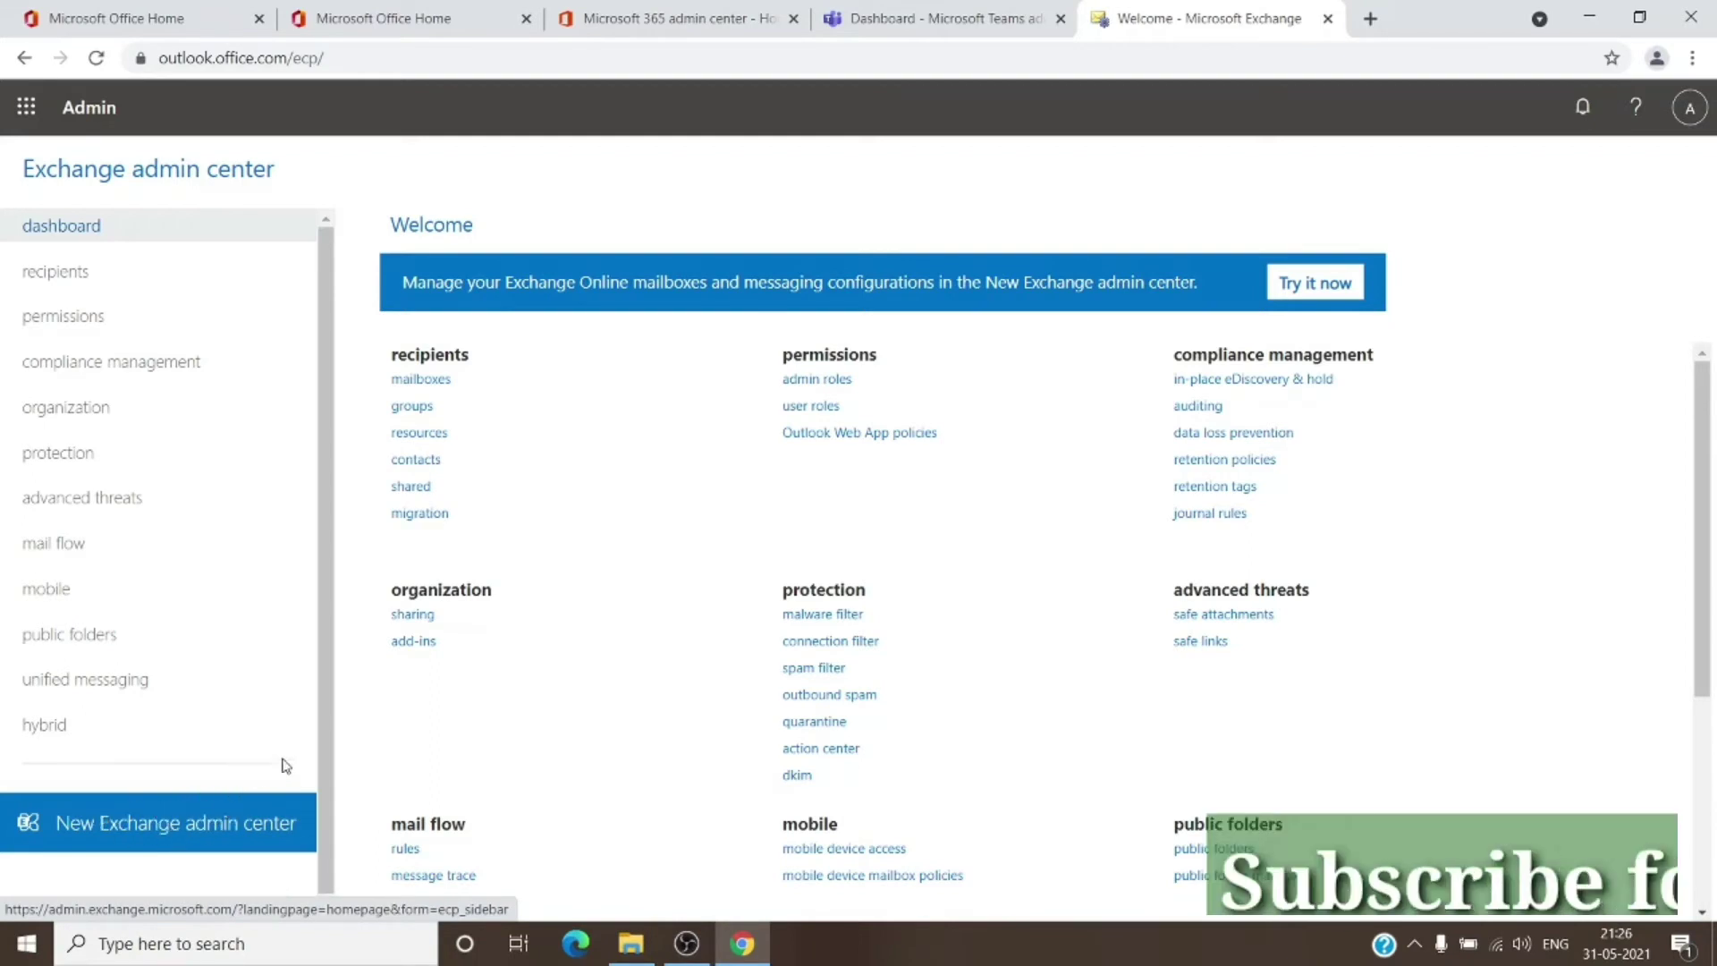
Switch back to the Microsoft 365 admin center tab
click(684, 20)
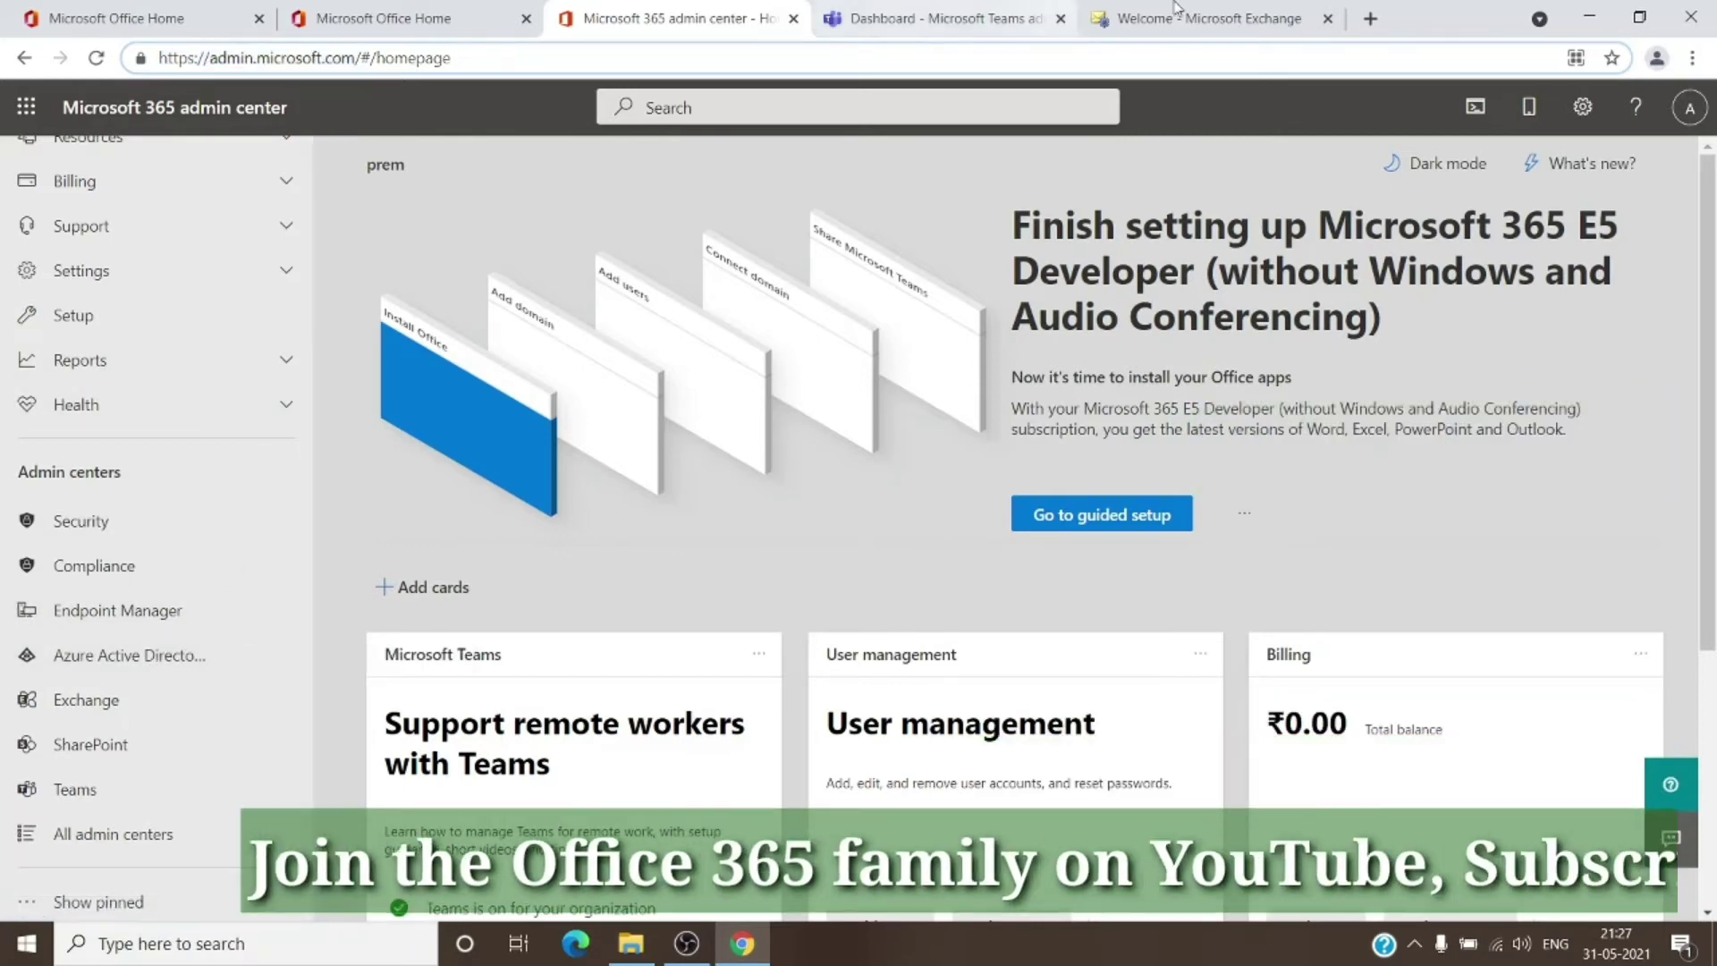
Open a sixth tab and type aad.portal.azure.com into the address bar
click(1370, 17)
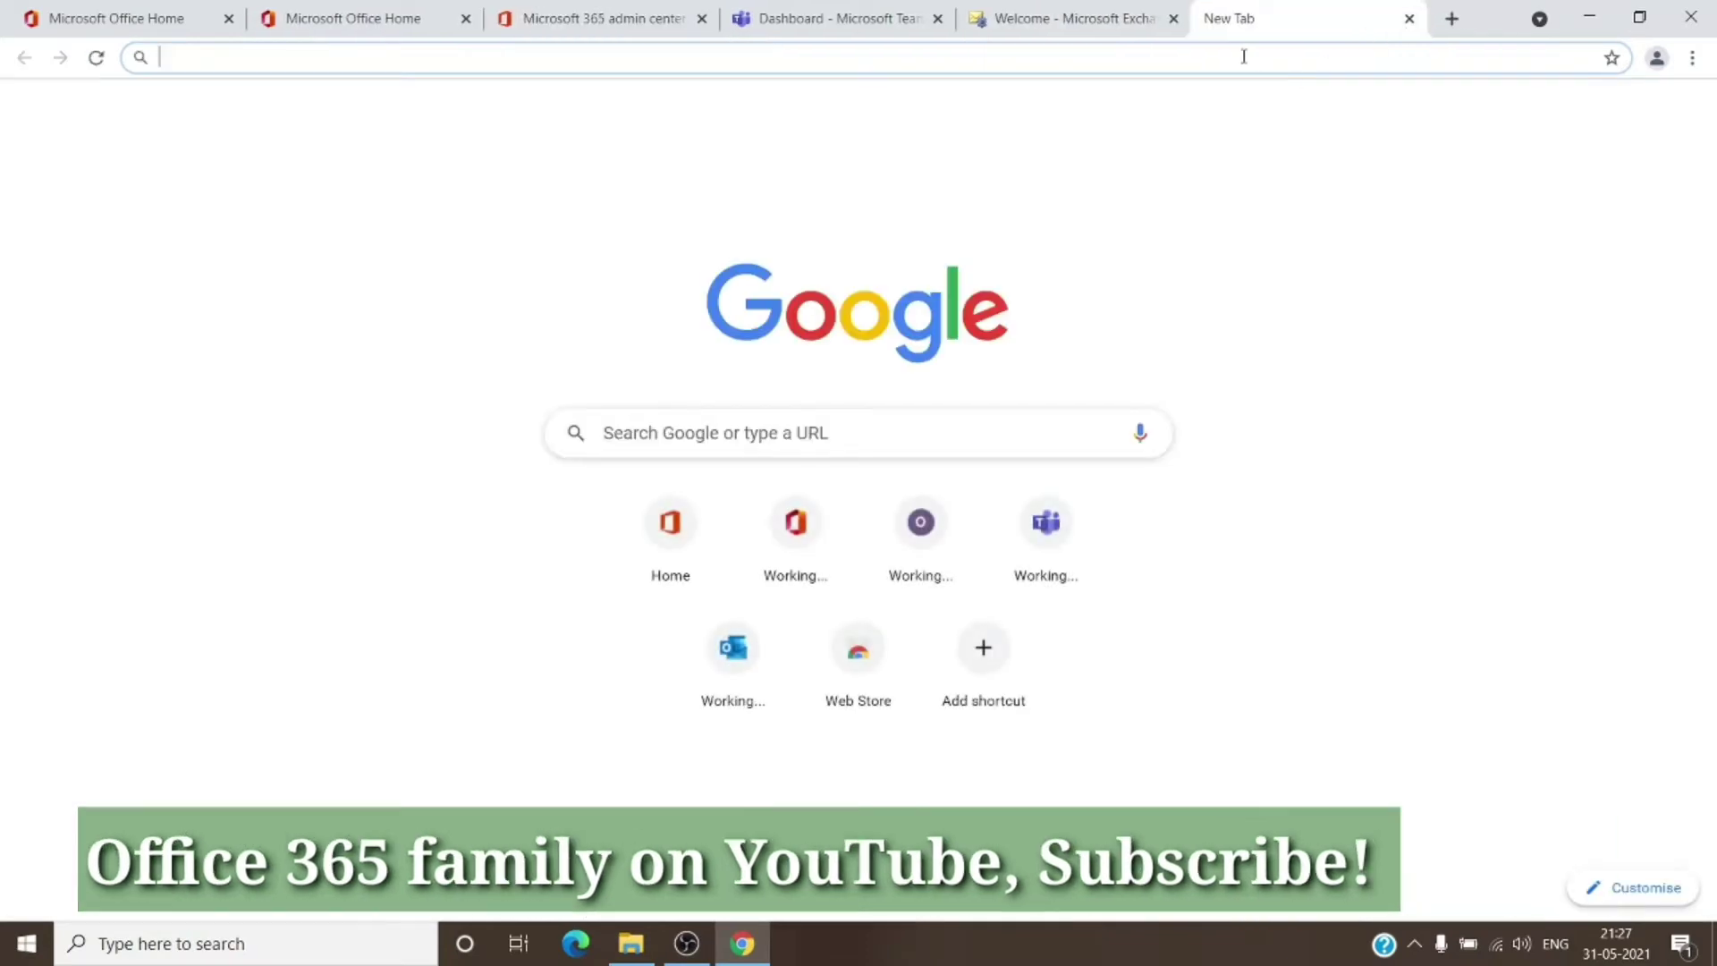
text(aad.portal.azure.)
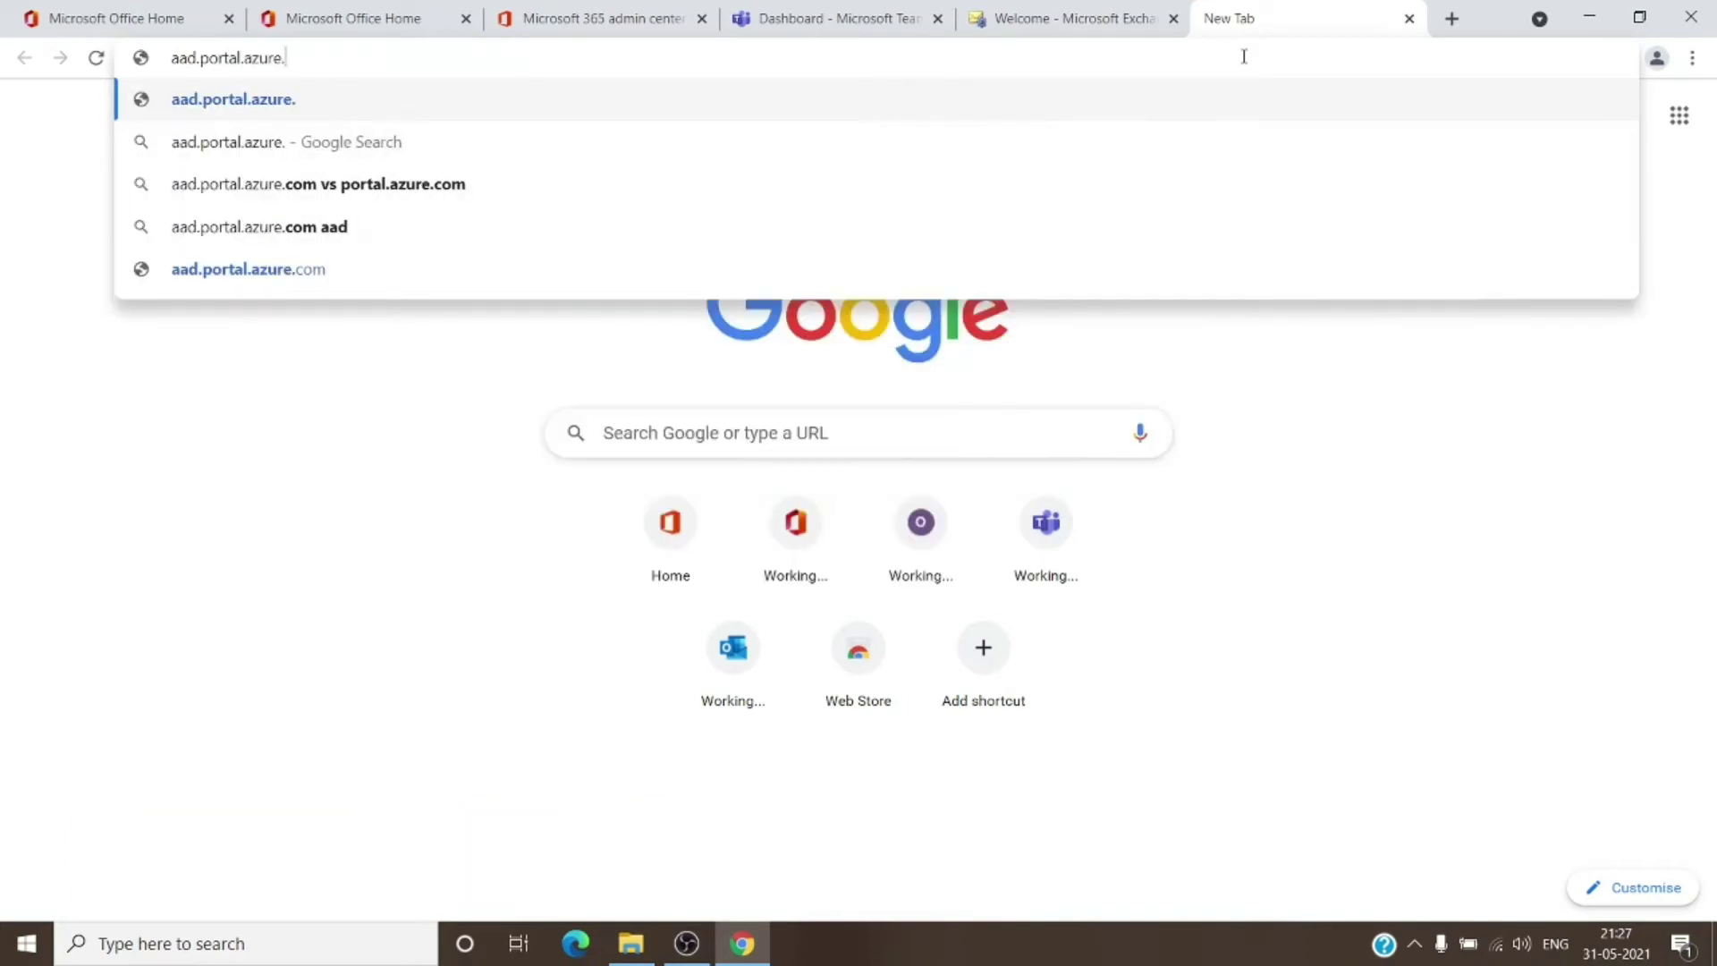
text(com)
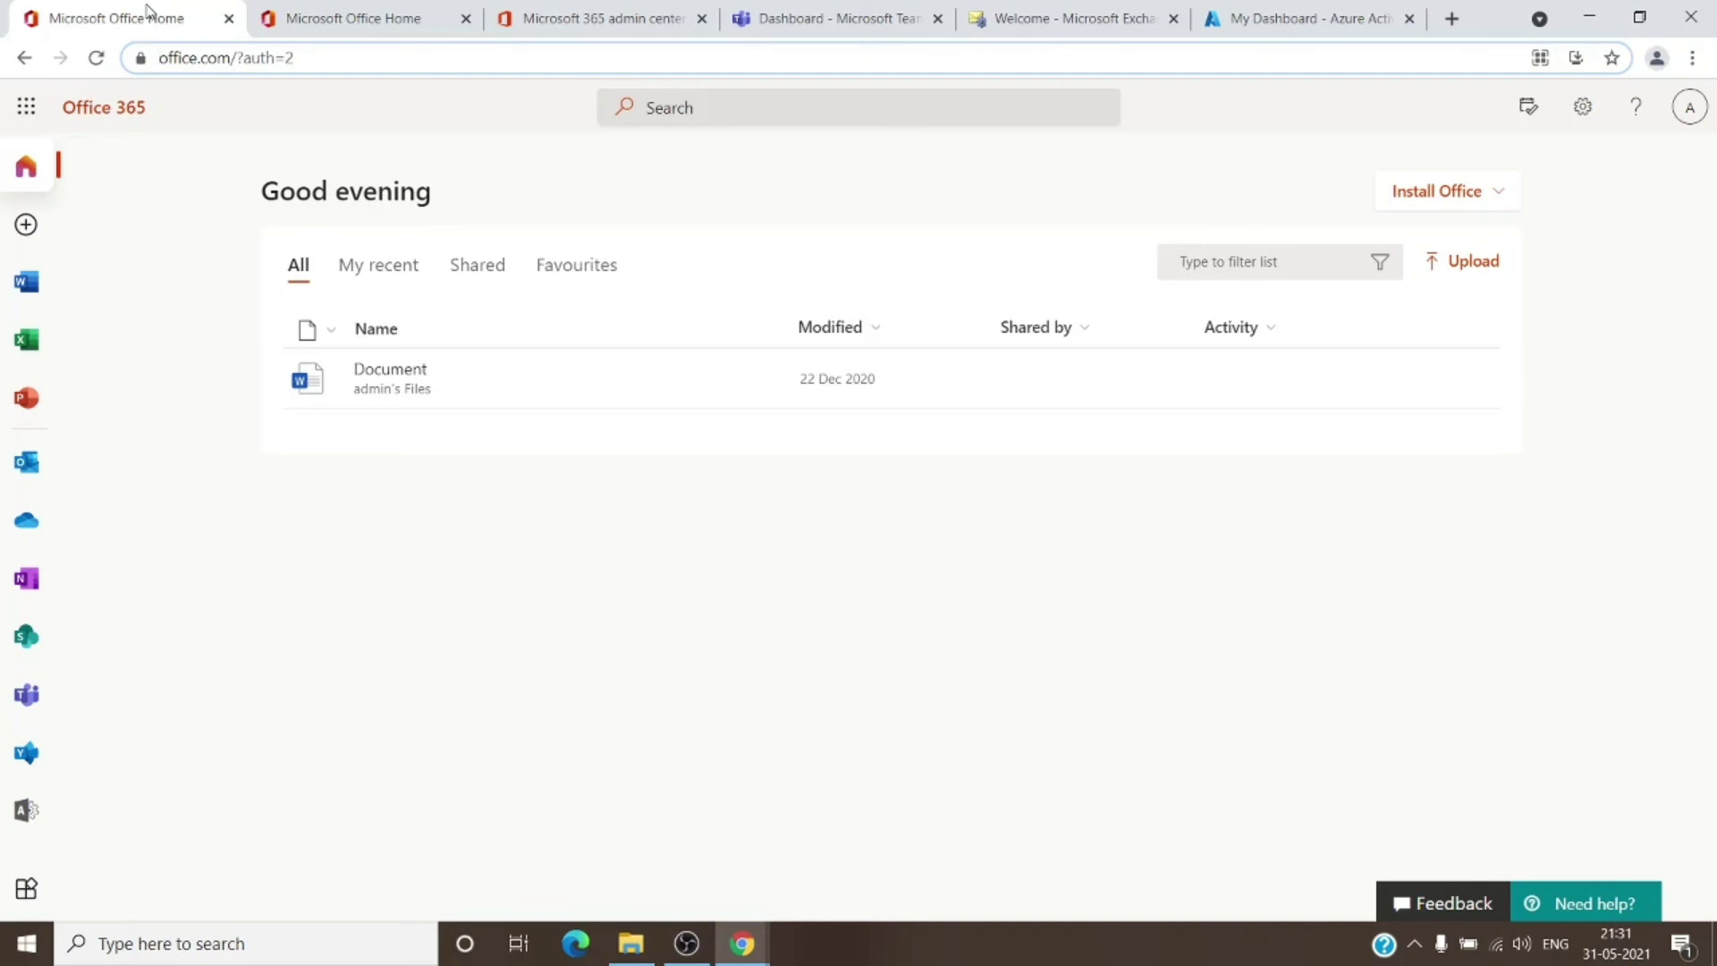
Cycle through the Office Home, 365 admin and Teams admin tabs, ending on Exchange admin
click(380, 25)
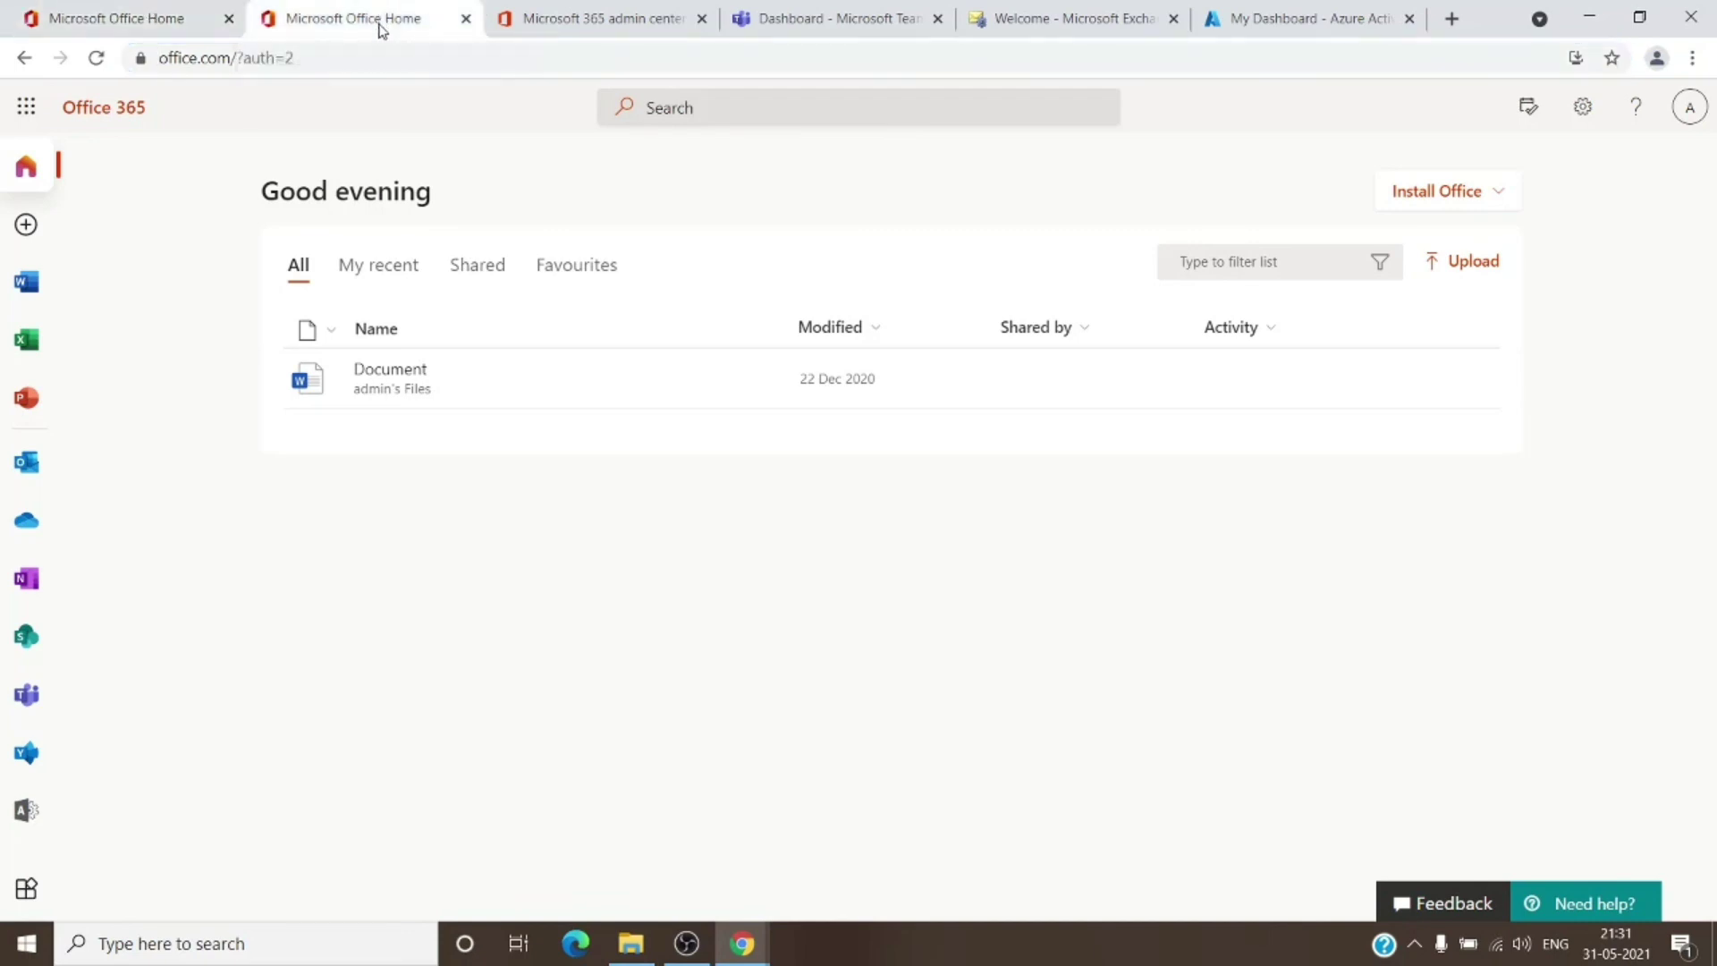
click(548, 27)
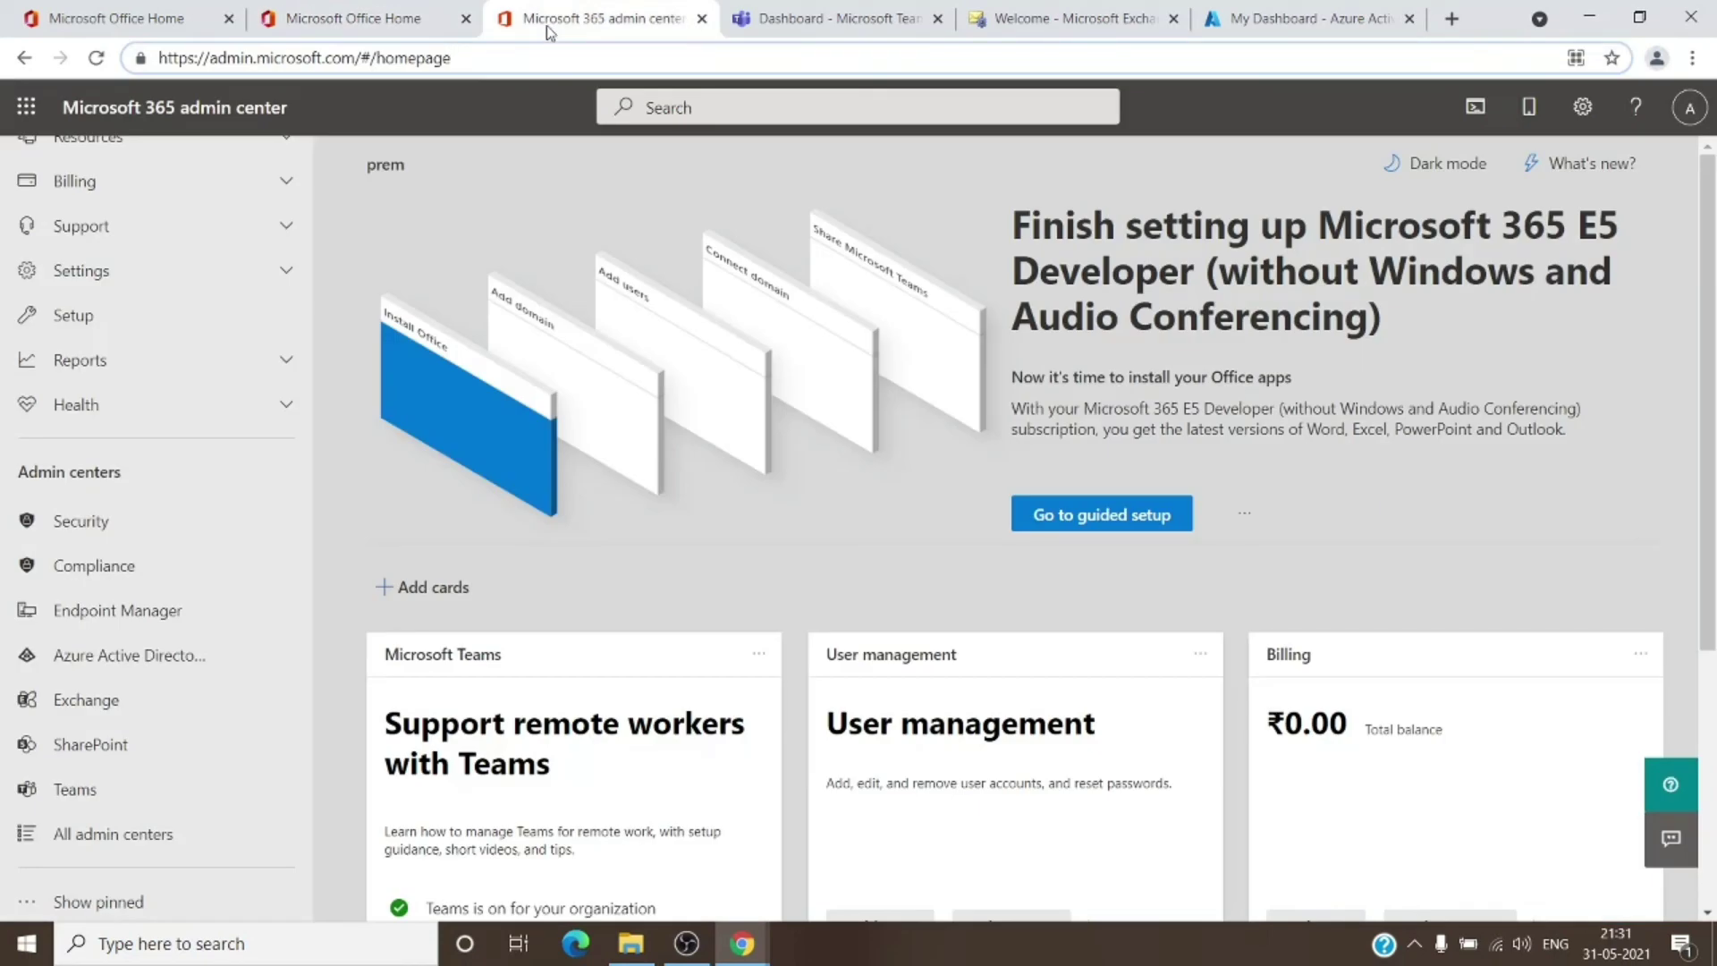
click(756, 25)
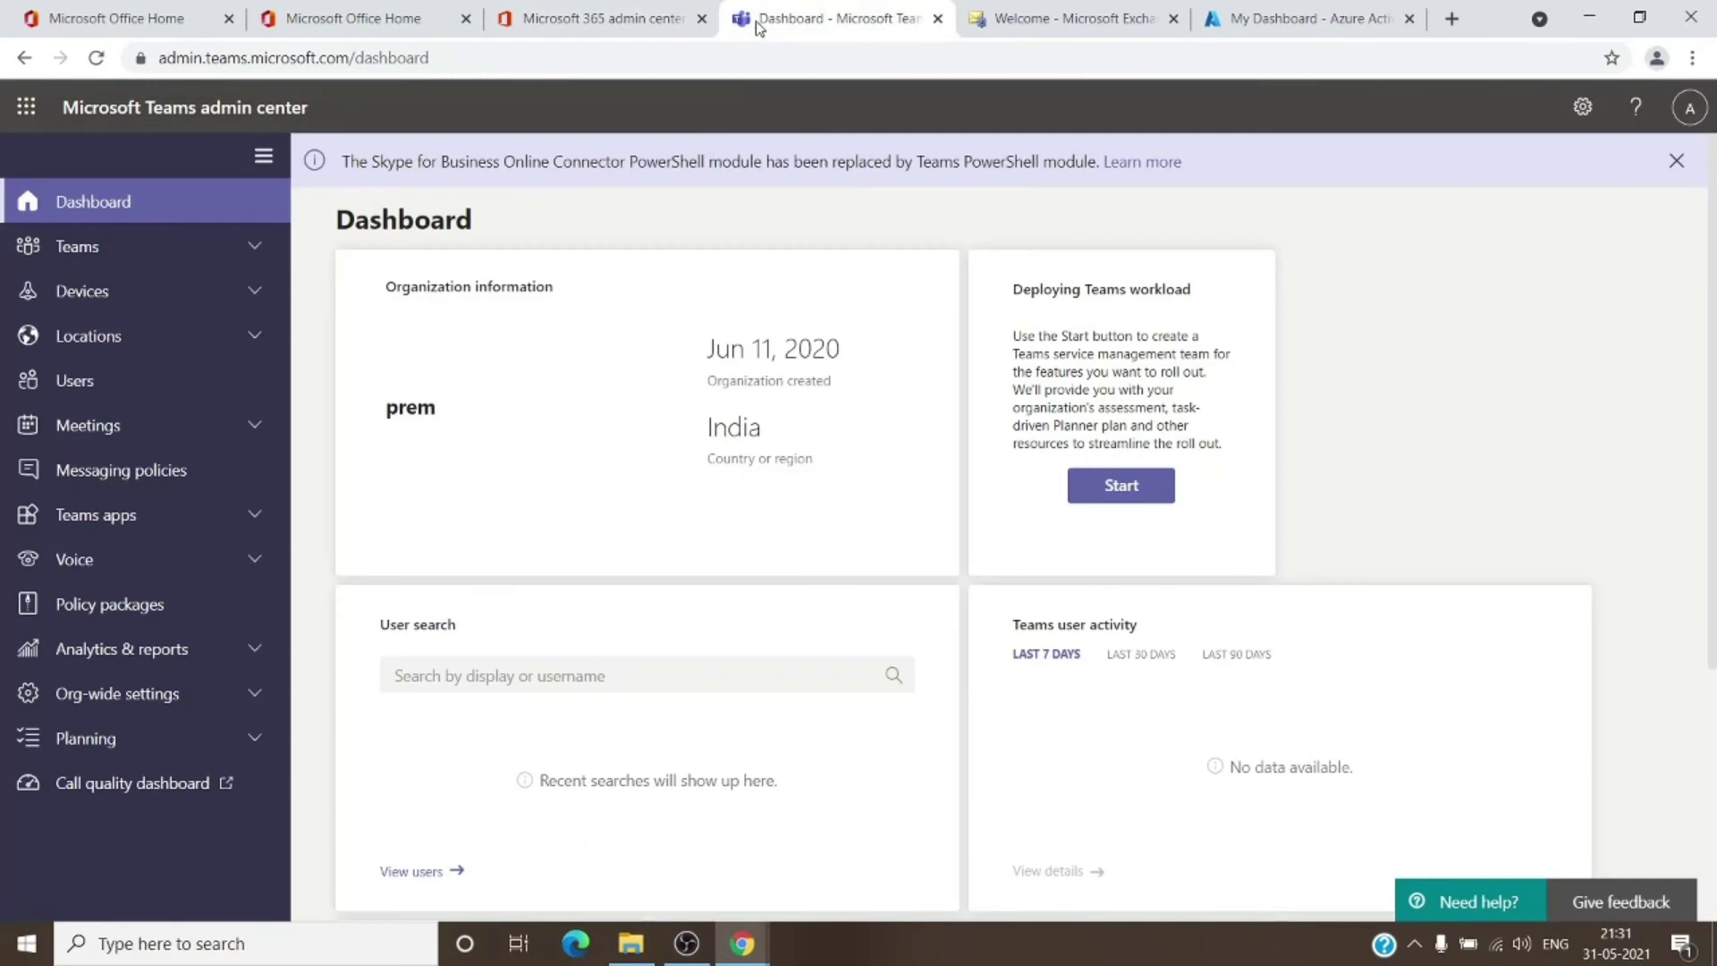
click(1028, 12)
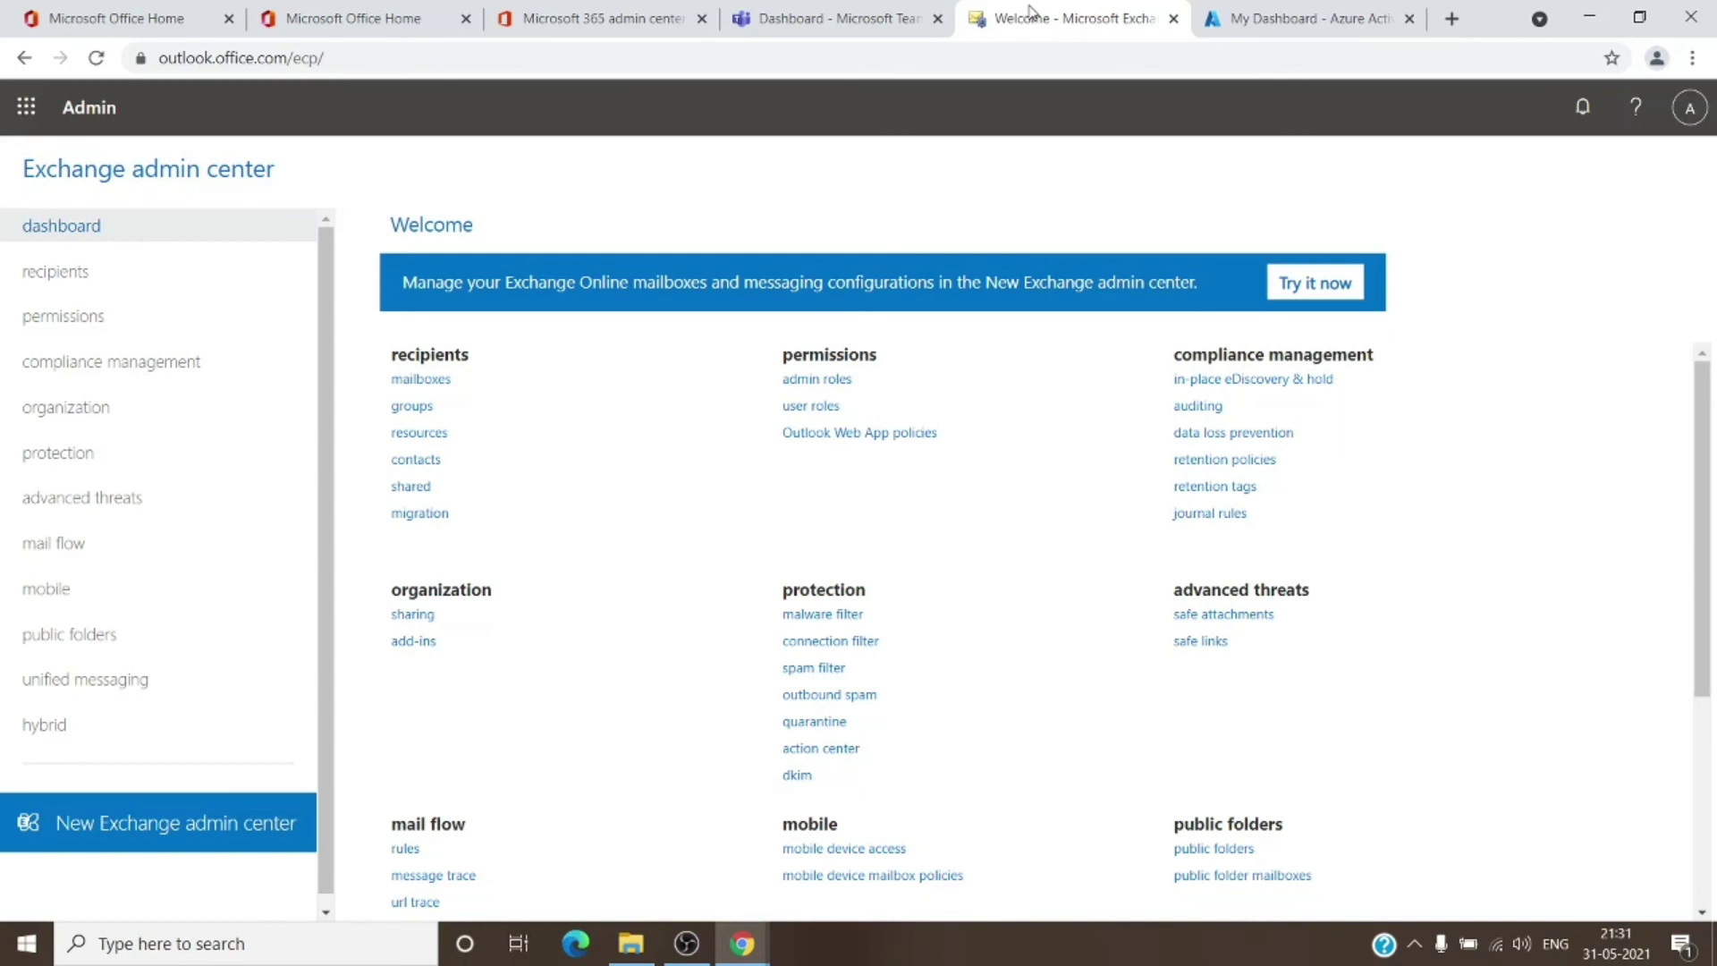
click(1274, 25)
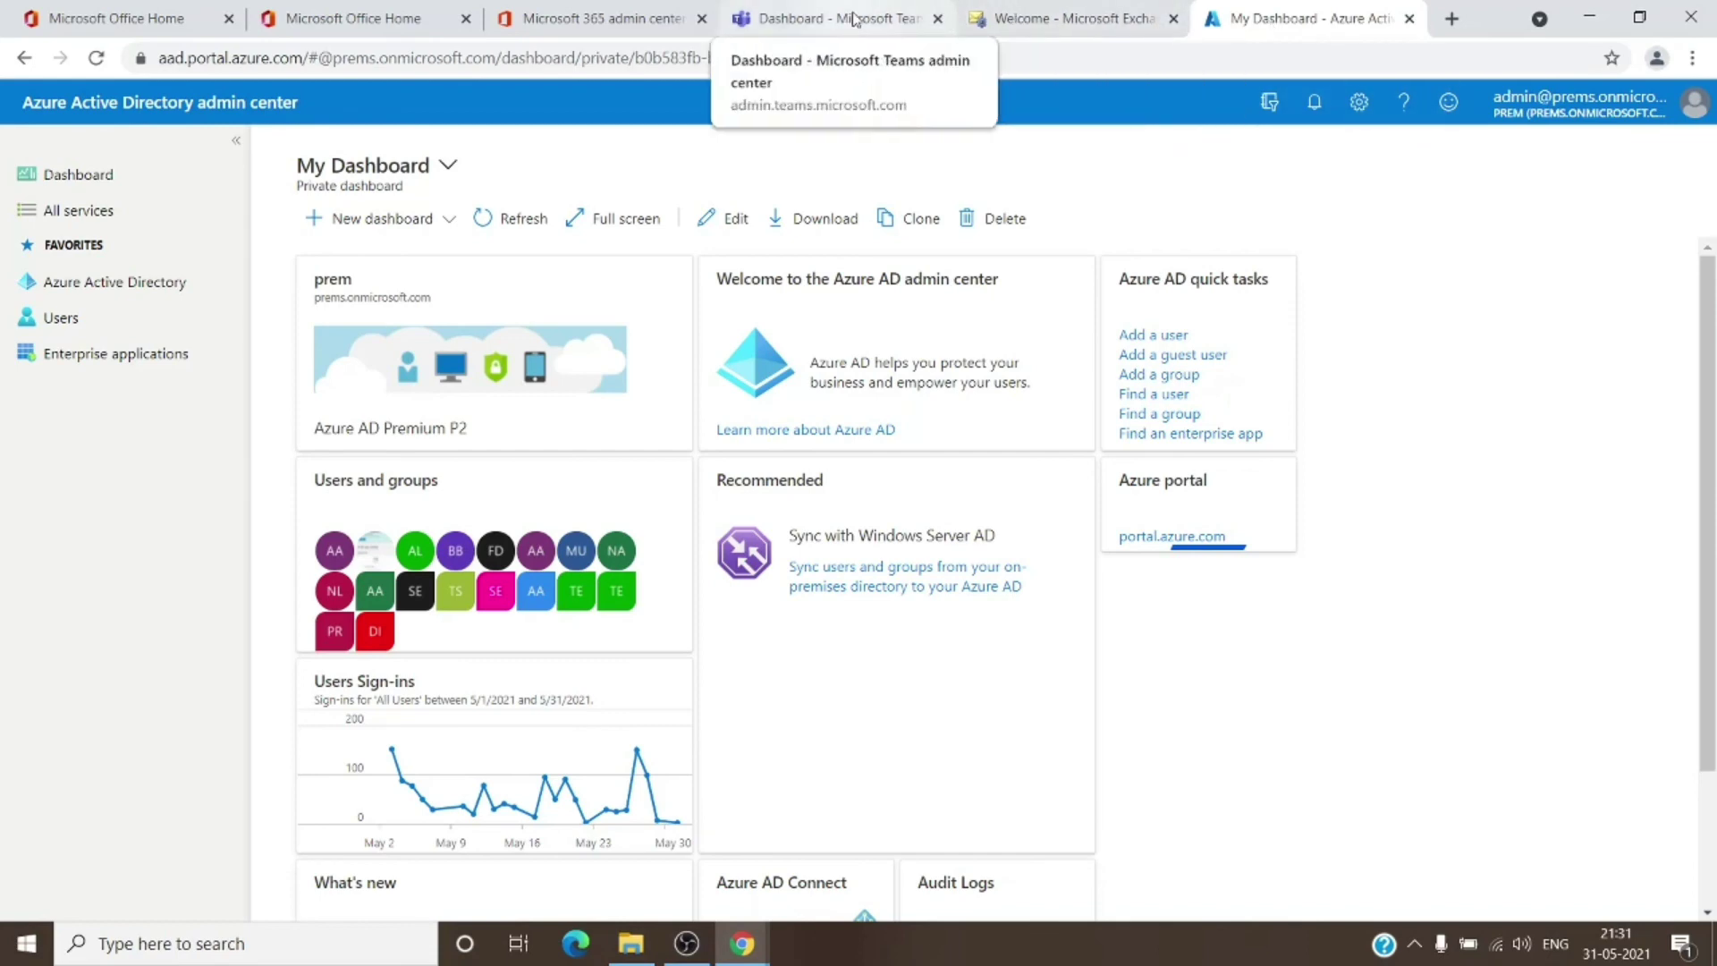
click(1037, 17)
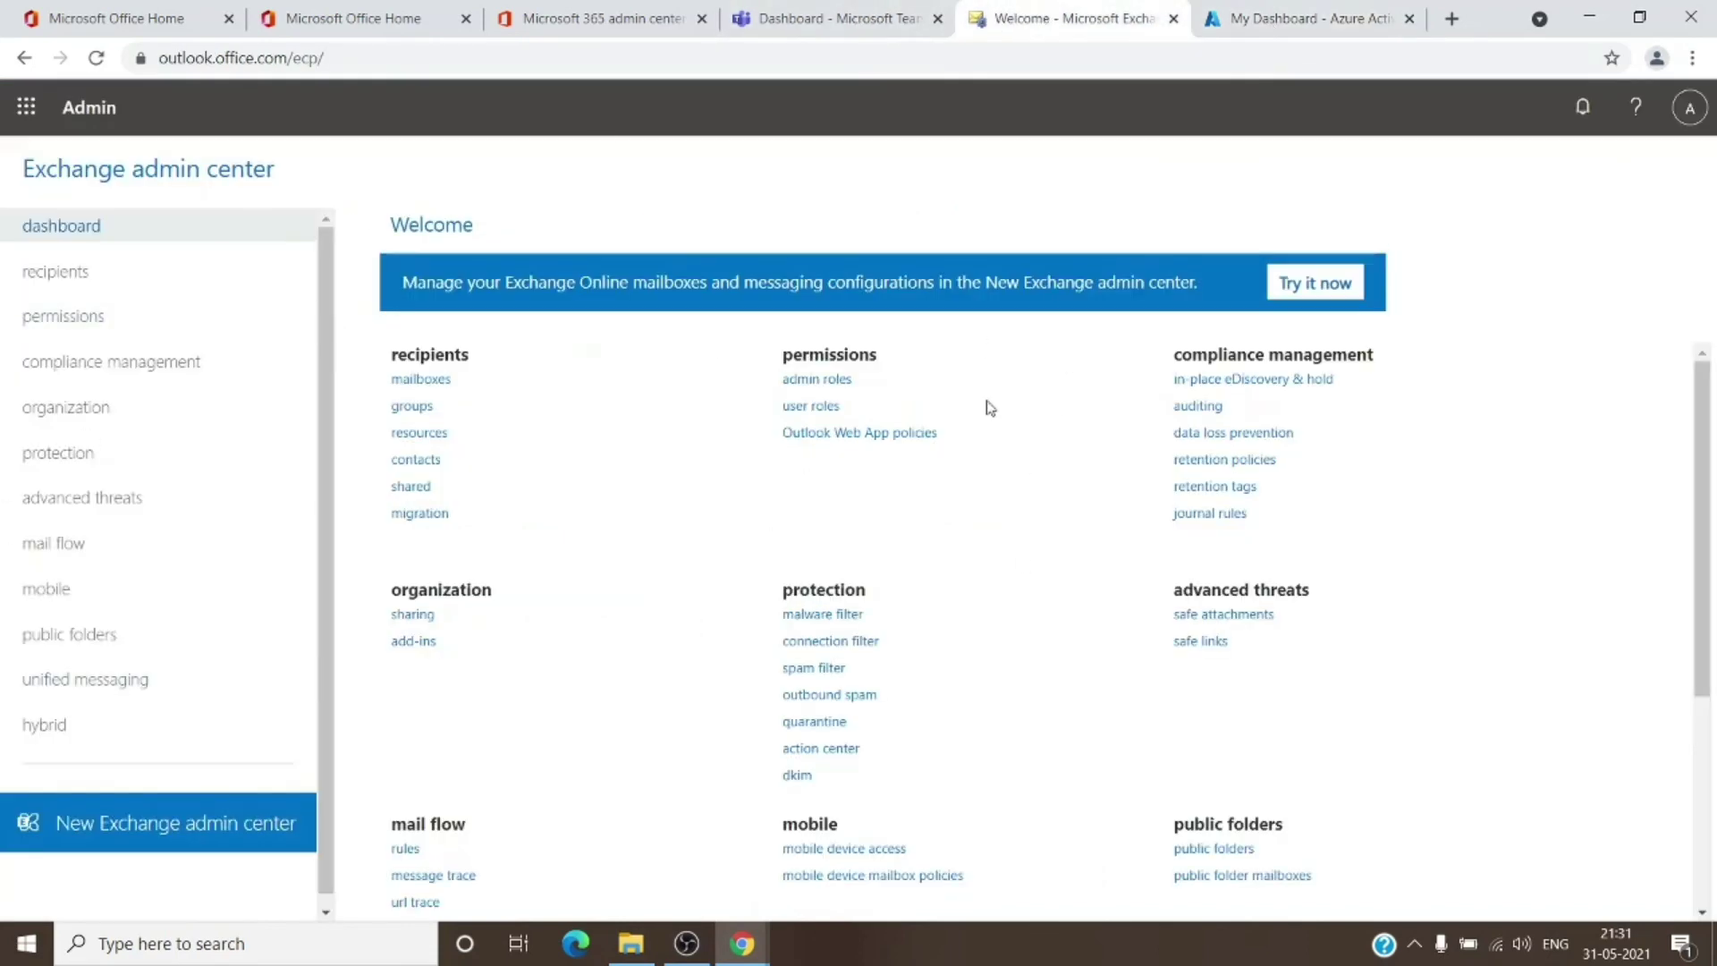